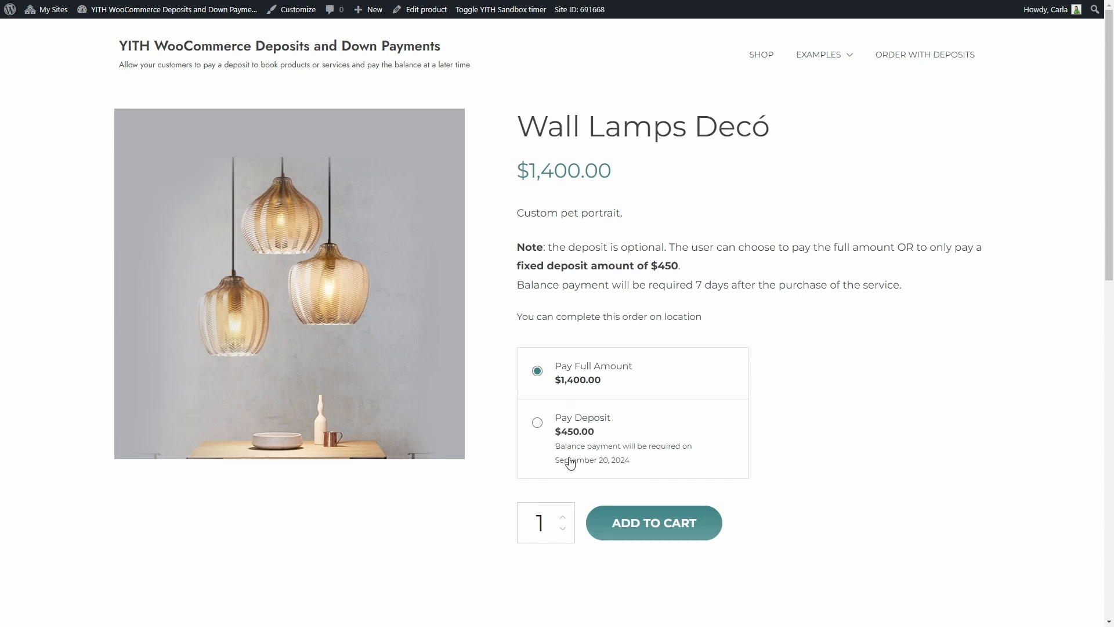
Step: Select the deposit payment for Wall Lamps Decó, and open the YITH Deposits / Down Payments settings in the WordPress admin
{"action": "left_click", "coordinate": [549, 433]}
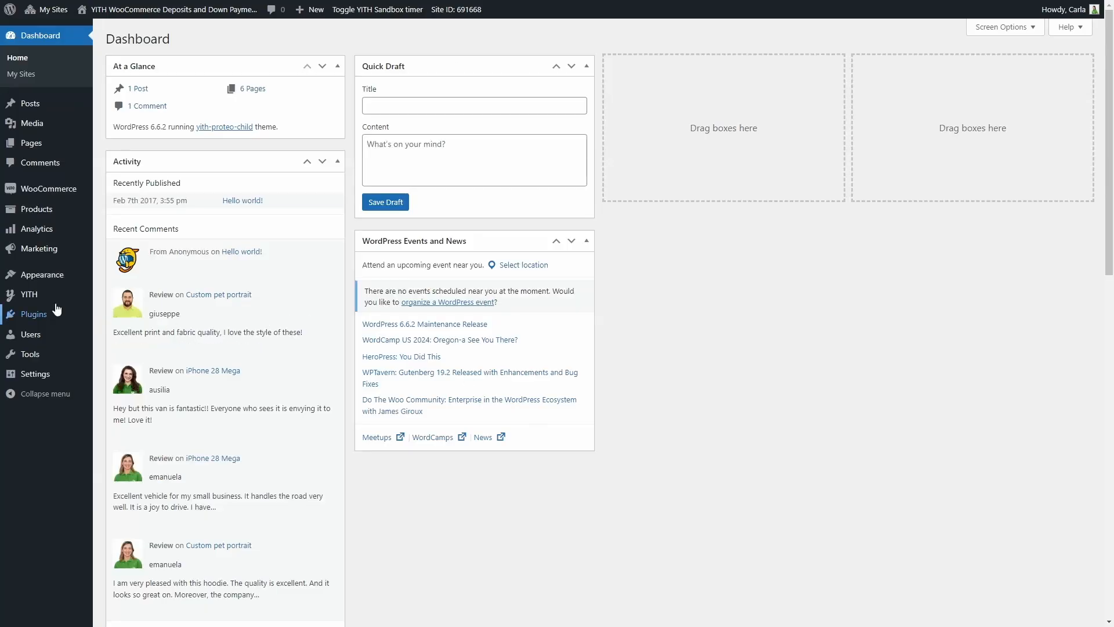
{"action": "mouse_move", "coordinate": [51, 297]}
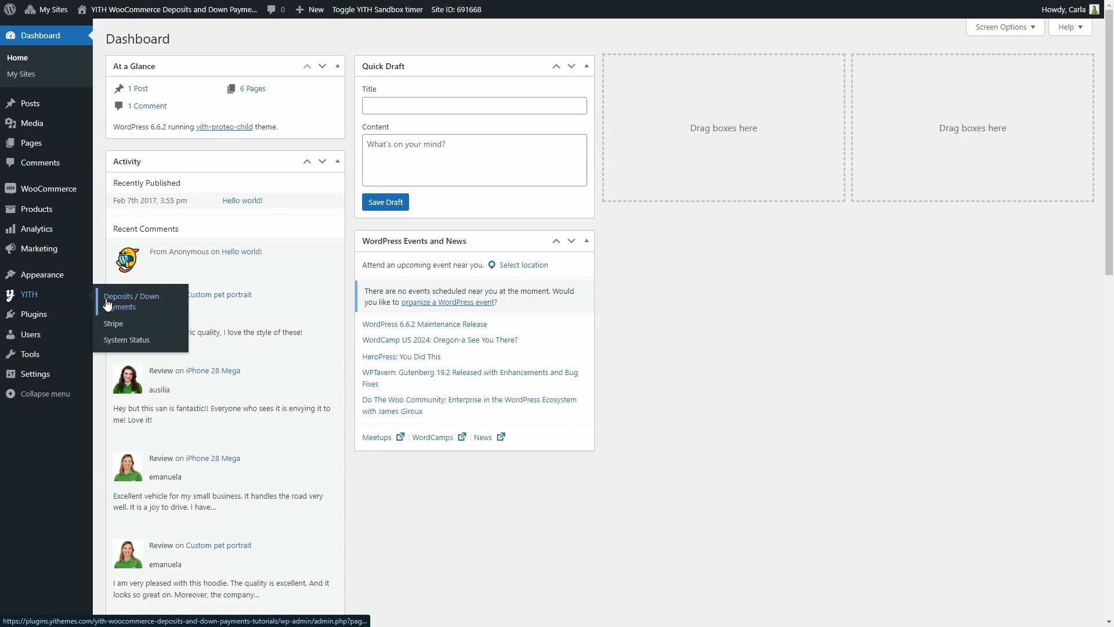
{"action": "left_click", "coordinate": [107, 303]}
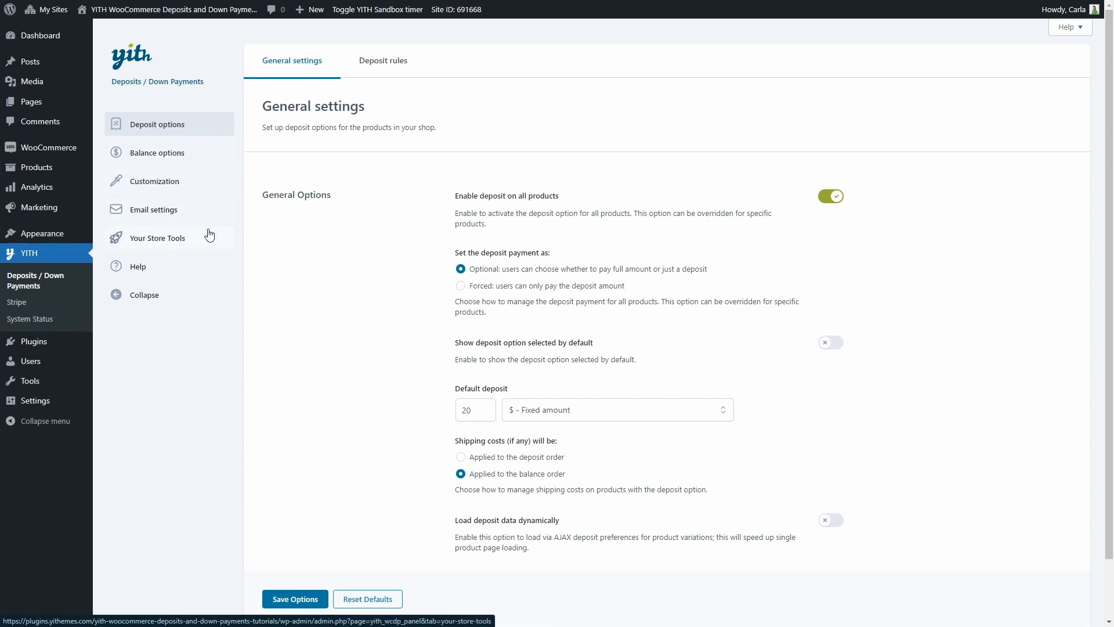
{"action": "left_click", "coordinate": [144, 295]}
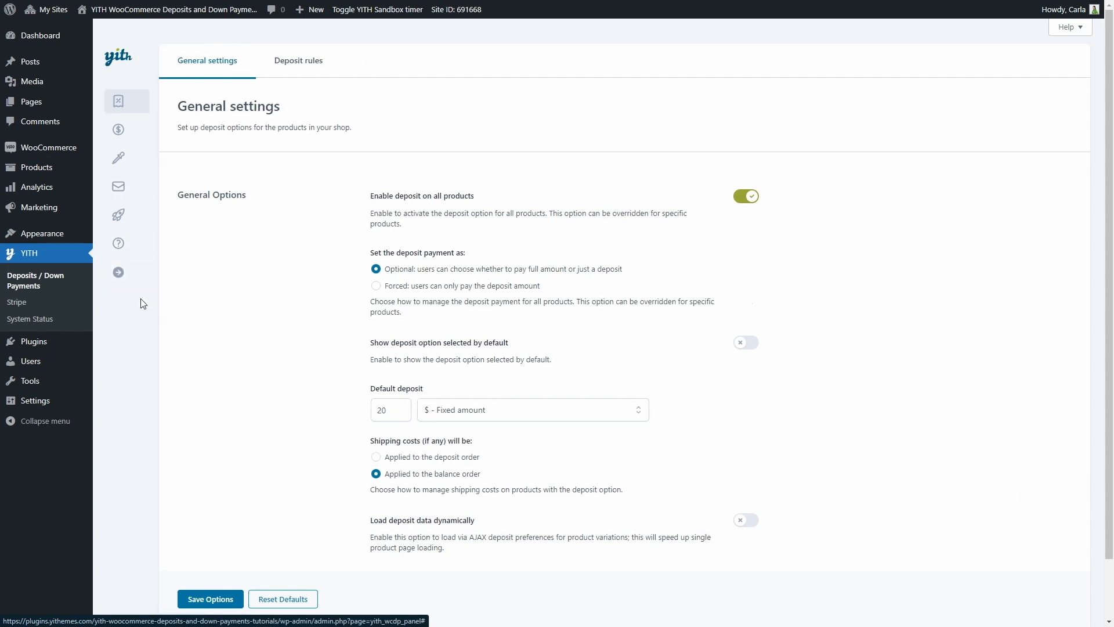
{"action": "left_click", "coordinate": [127, 282]}
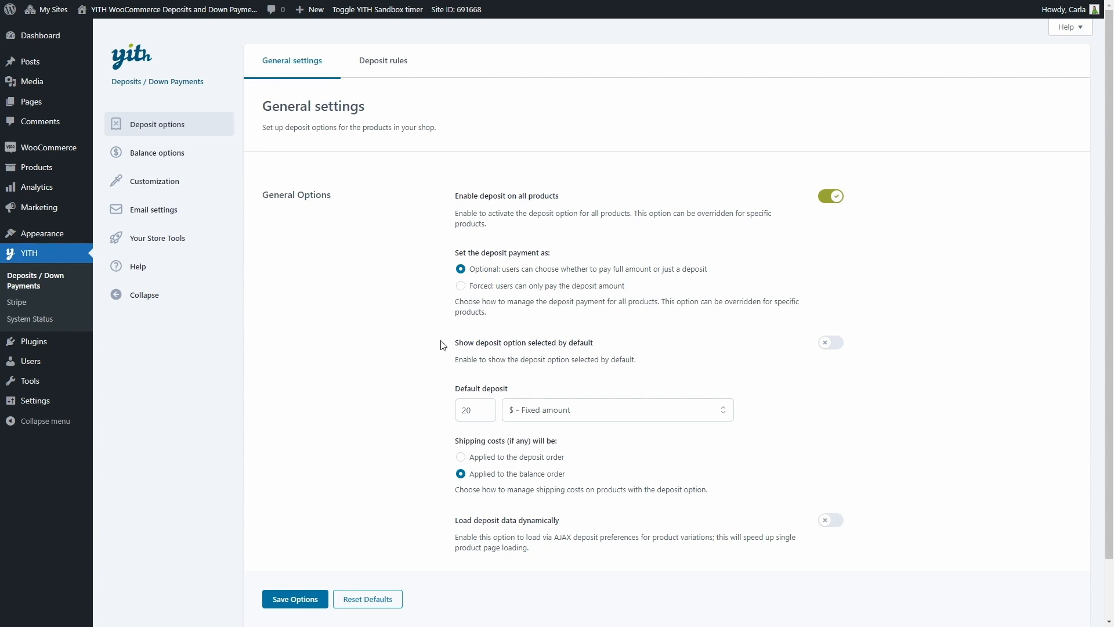
Step: Set the deposit payment to Forced for all products, save the options, and check the reloaded iPhone 28 Mega product page
{"action": "left_click", "coordinate": [462, 290]}
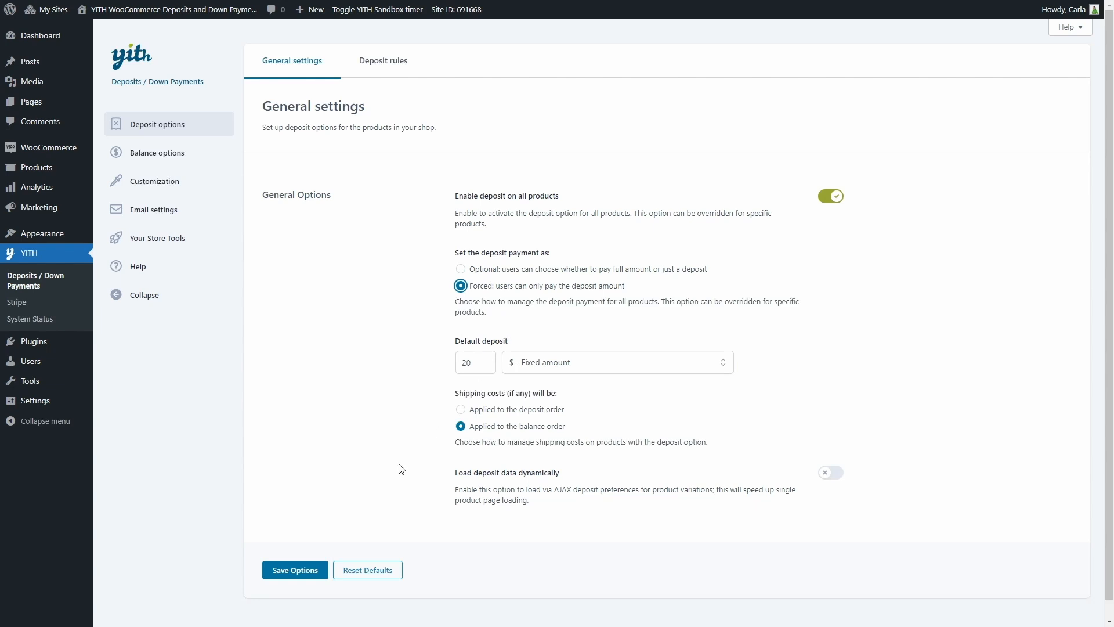
{"action": "left_click", "coordinate": [297, 570]}
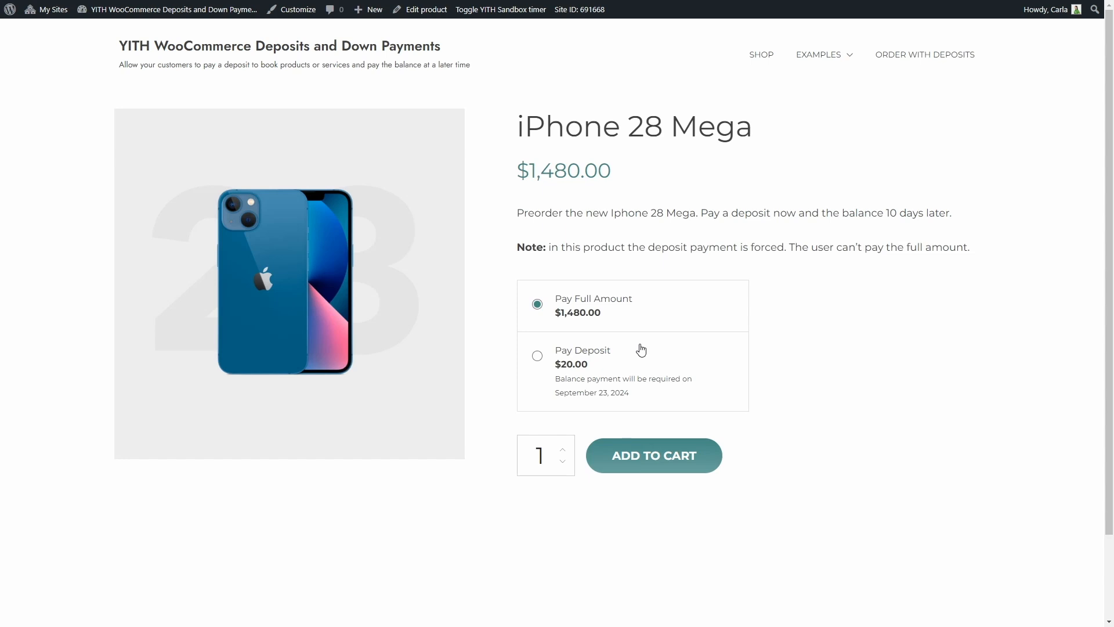
{"action": "key", "text": "F5"}
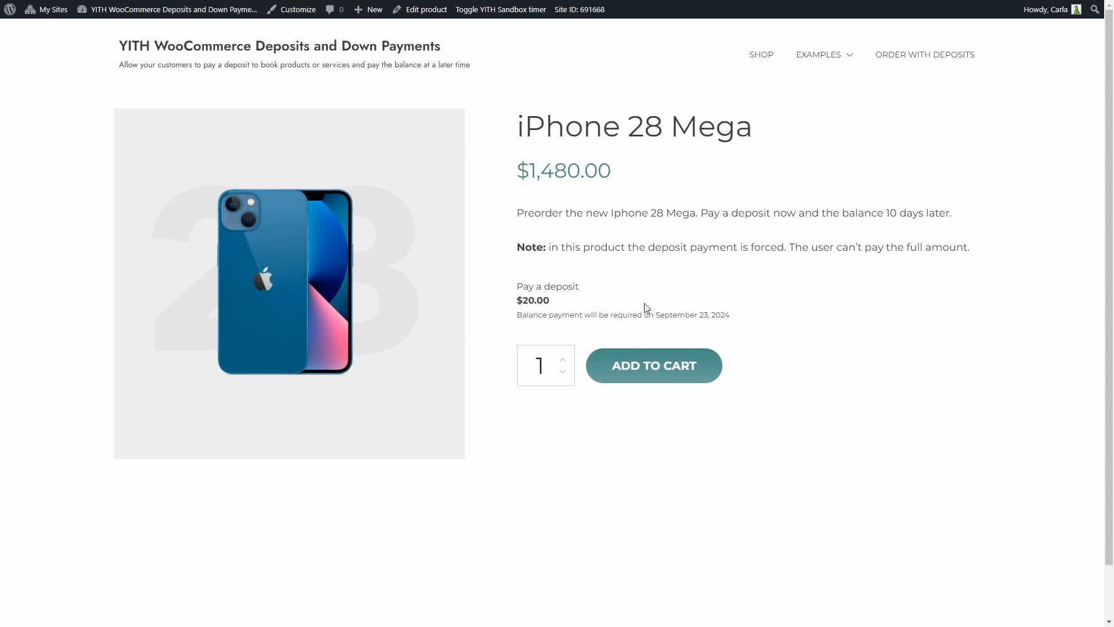
{"action": "key", "text": "ctrl+Tab"}
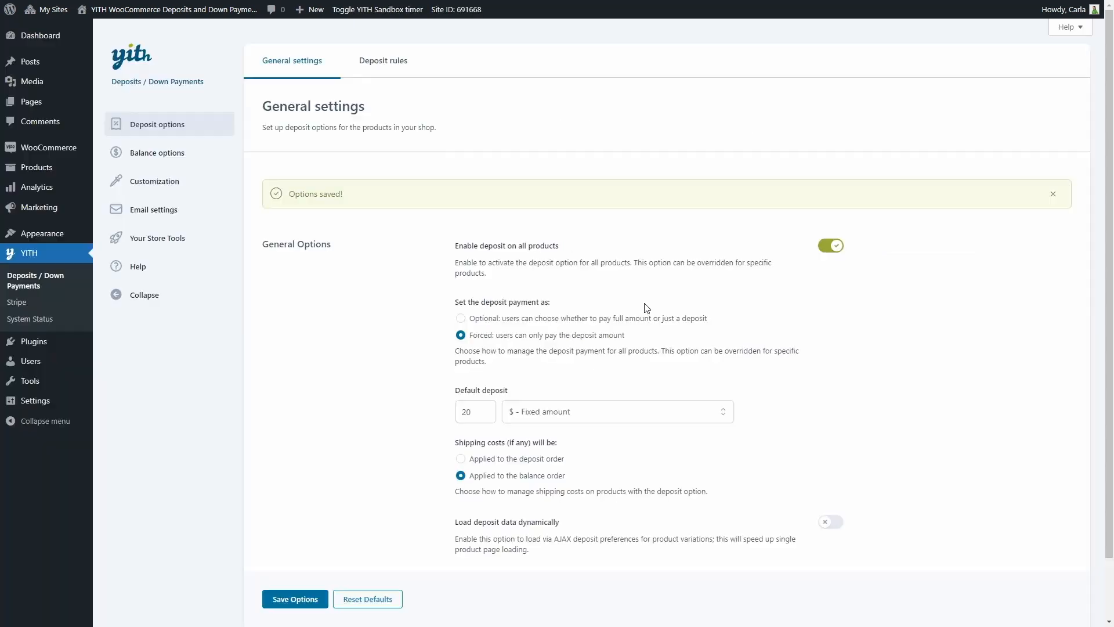
Step: Set the deposit payment back to Optional for all products, keep the default deposit as a fixed amount, and save the options
{"action": "left_click", "coordinate": [516, 324]}
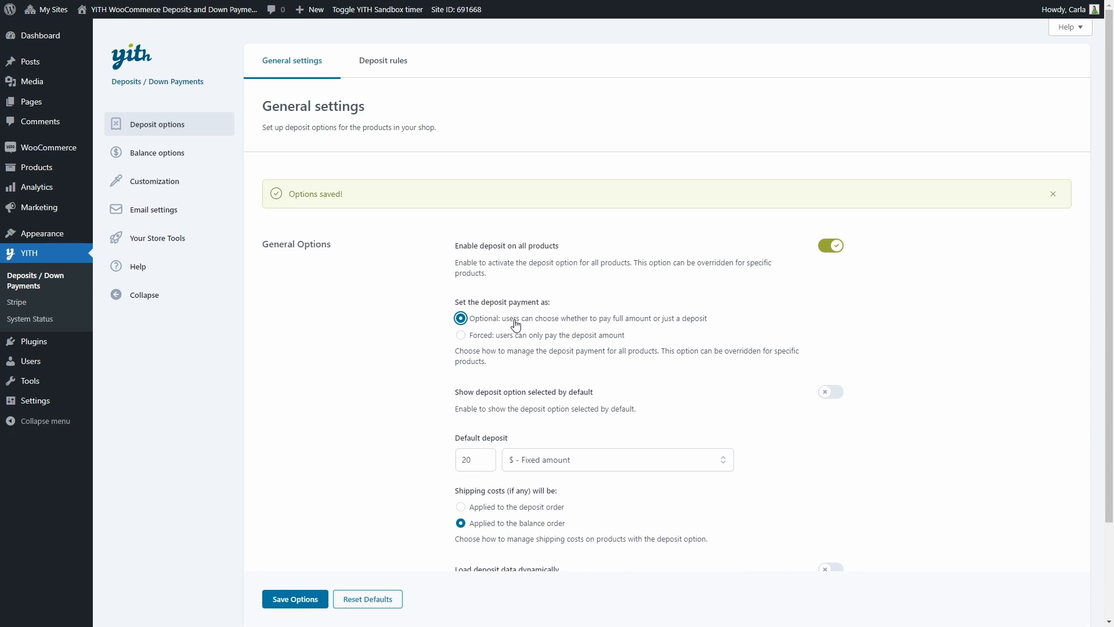
{"action": "scroll", "coordinate": [515, 325], "scroll_direction": "down", "scroll_amount": 1}
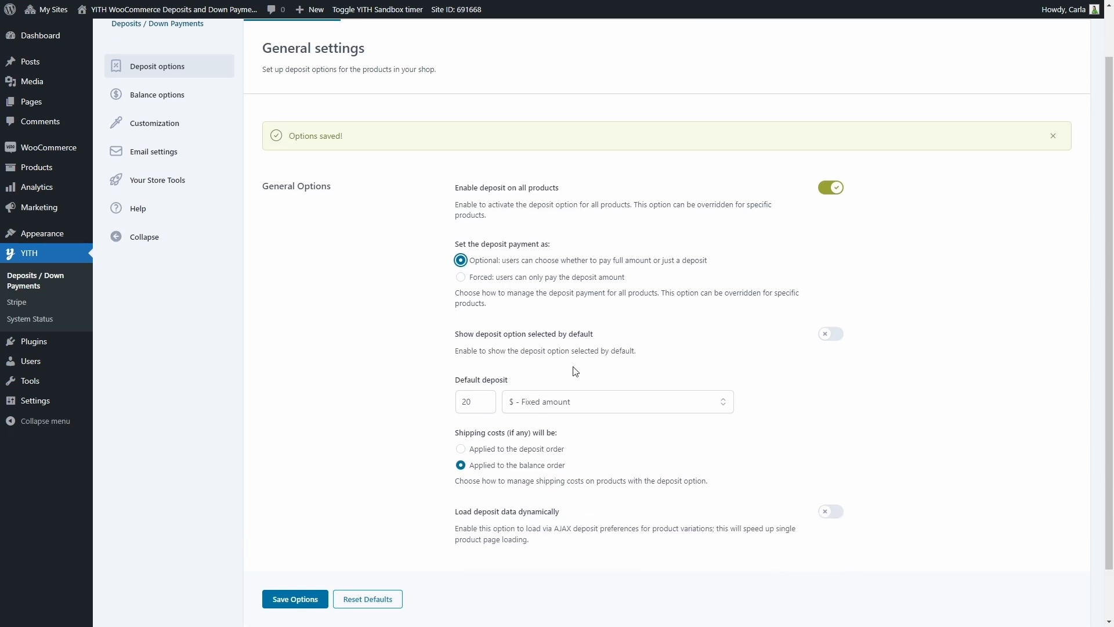
{"action": "scroll", "coordinate": [575, 371], "scroll_direction": "down", "scroll_amount": 1}
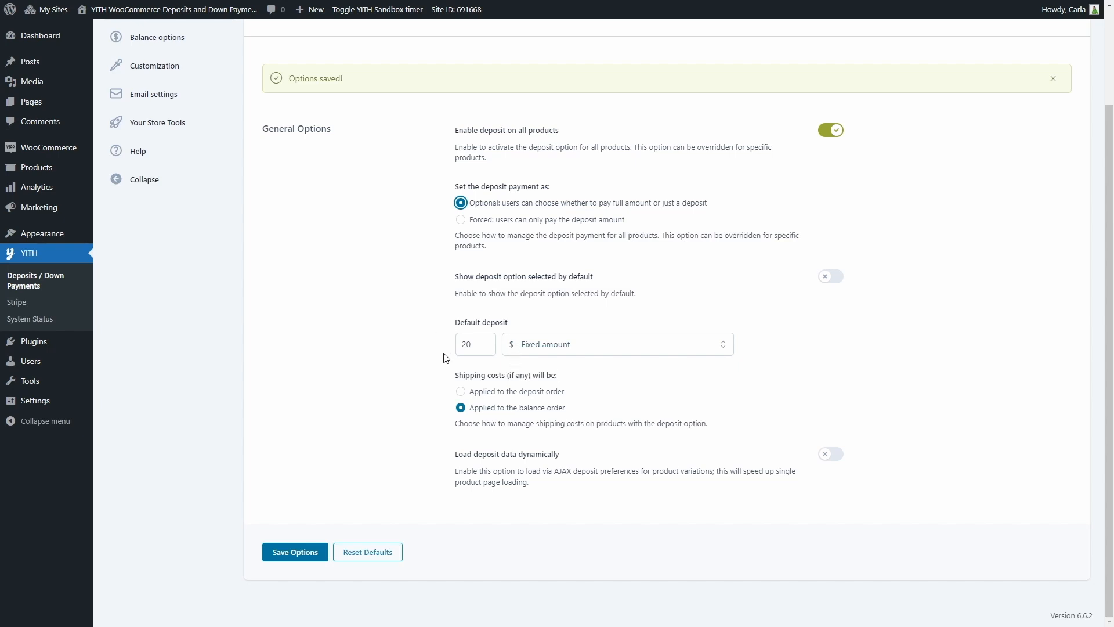
{"action": "left_click", "coordinate": [552, 349]}
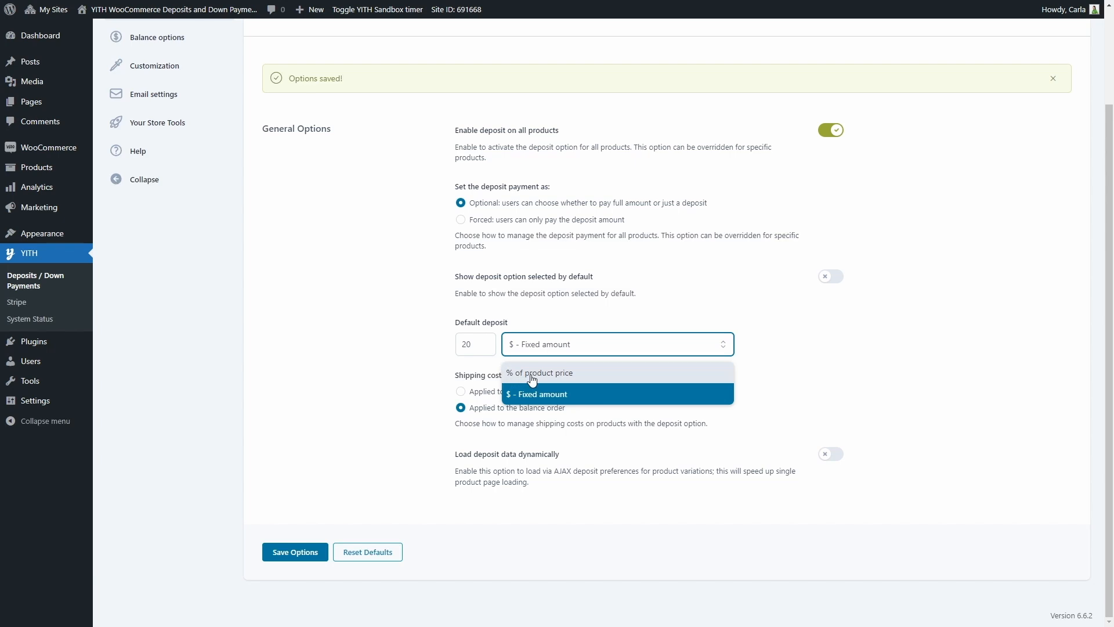
{"action": "left_click", "coordinate": [482, 366]}
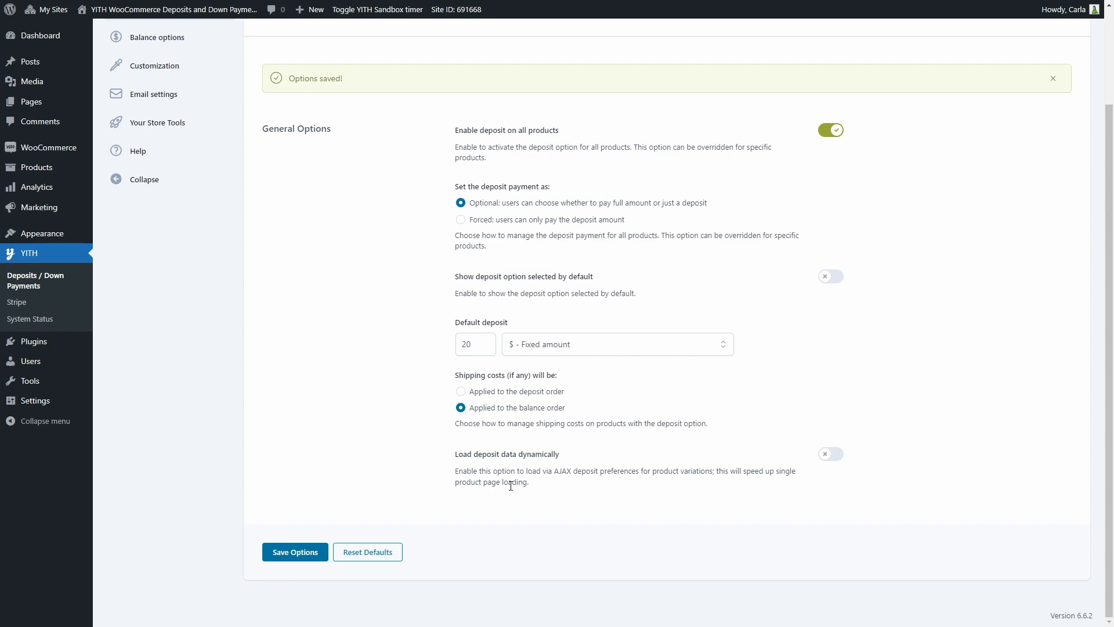
{"action": "left_click", "coordinate": [296, 553]}
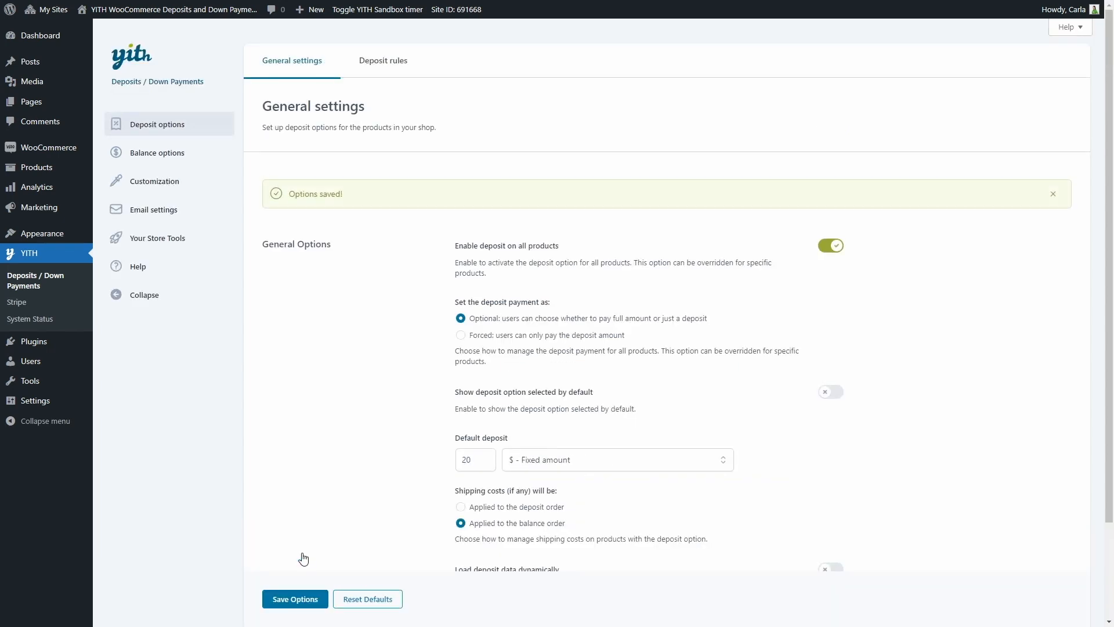
Step: Start a new deposit rule of type Product and assign it to iPhone 28 Mega
{"action": "left_click", "coordinate": [398, 75]}
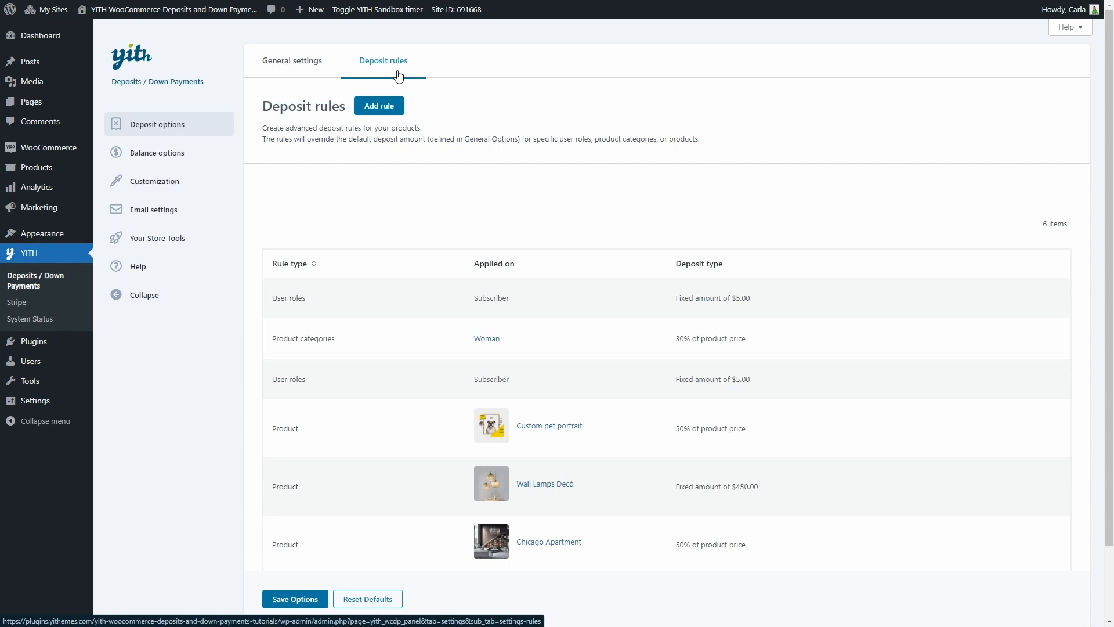
{"action": "left_click", "coordinate": [384, 117]}
{"action": "left_click", "coordinate": [612, 263]}
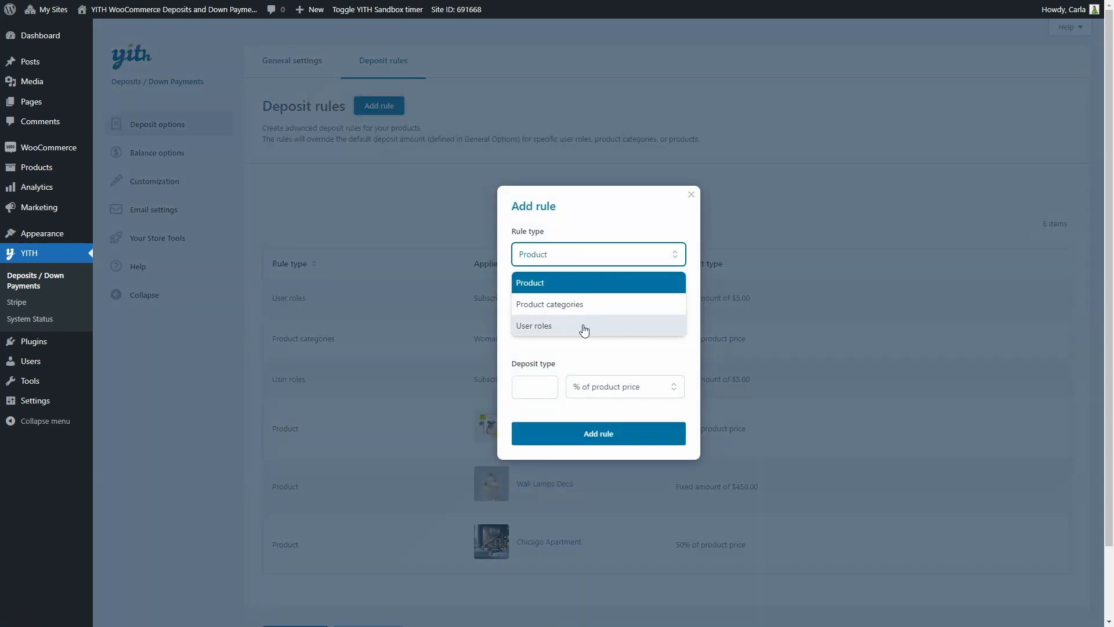
{"action": "left_click", "coordinate": [575, 284]}
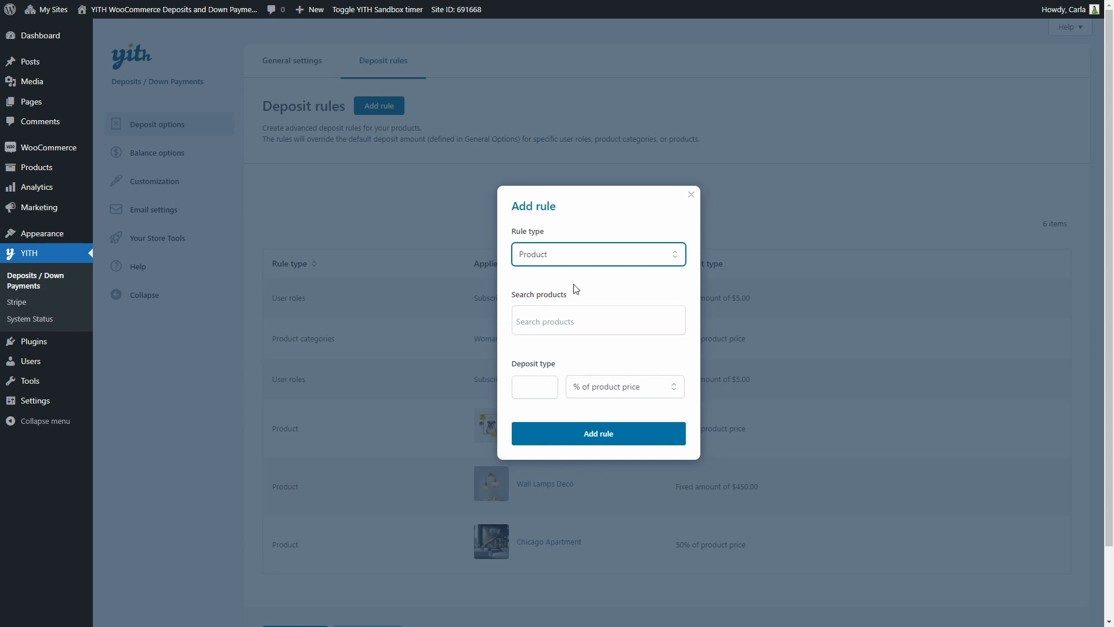
{"action": "left_click", "coordinate": [576, 319]}
{"action": "type", "text": "iphone"}
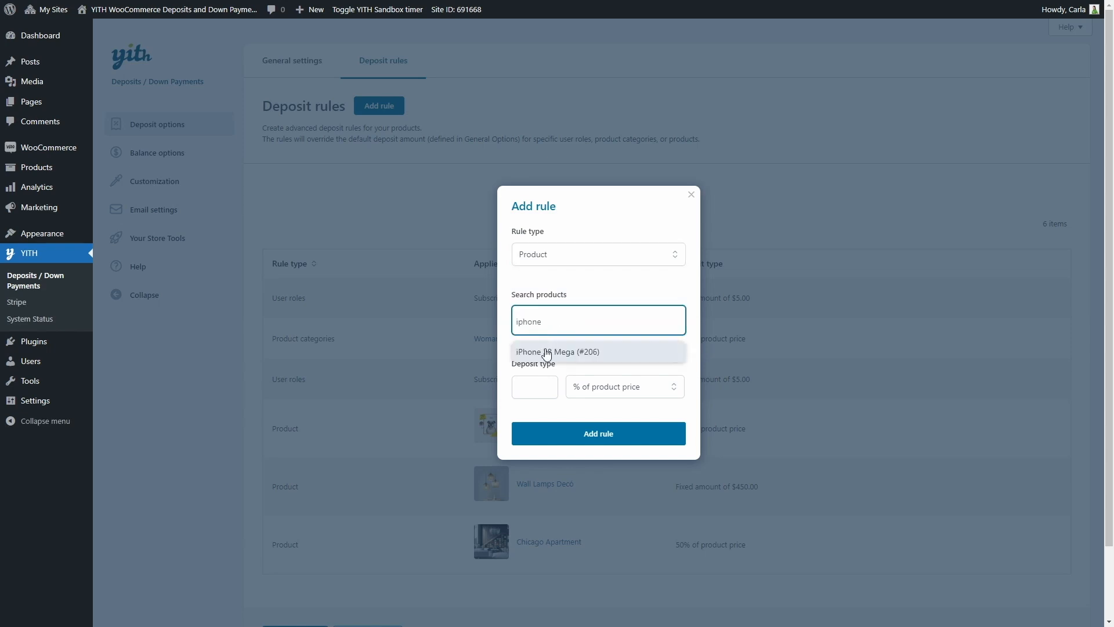
{"action": "left_click", "coordinate": [546, 352]}
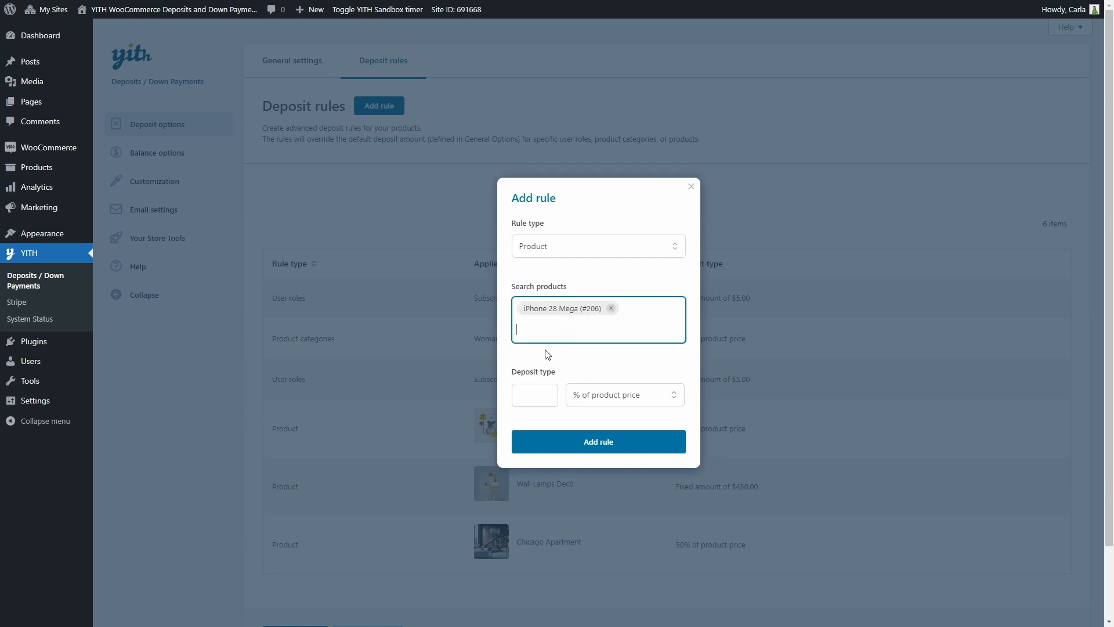
Step: Set the rule's deposit to 50% of product price and add the rule
{"action": "left_click", "coordinate": [540, 387]}
{"action": "type", "text": "50"}
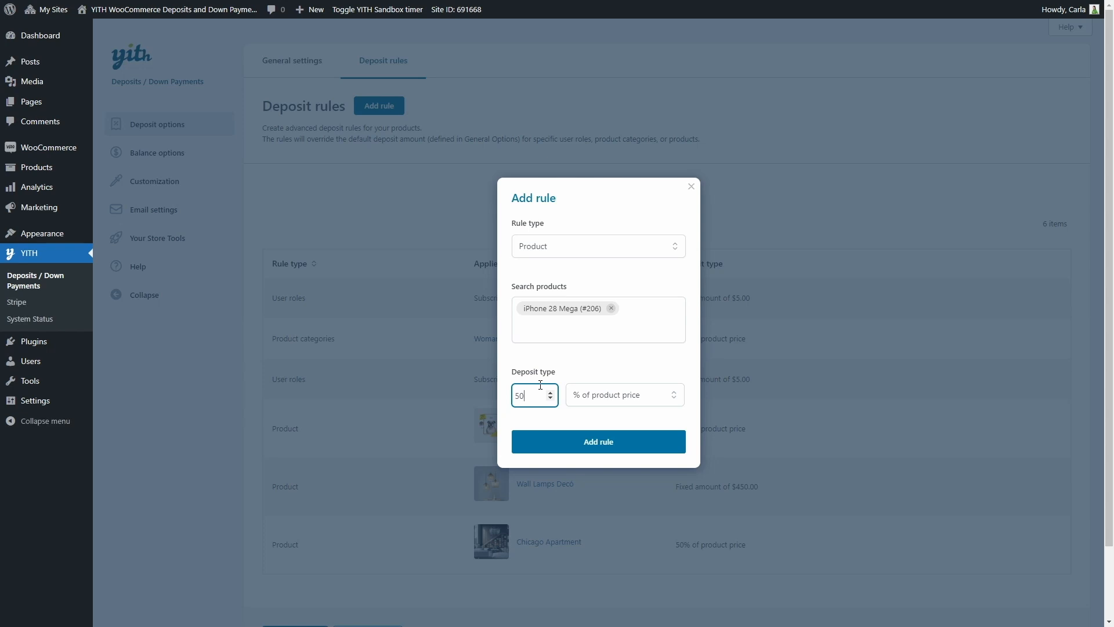
{"action": "left_click", "coordinate": [592, 401]}
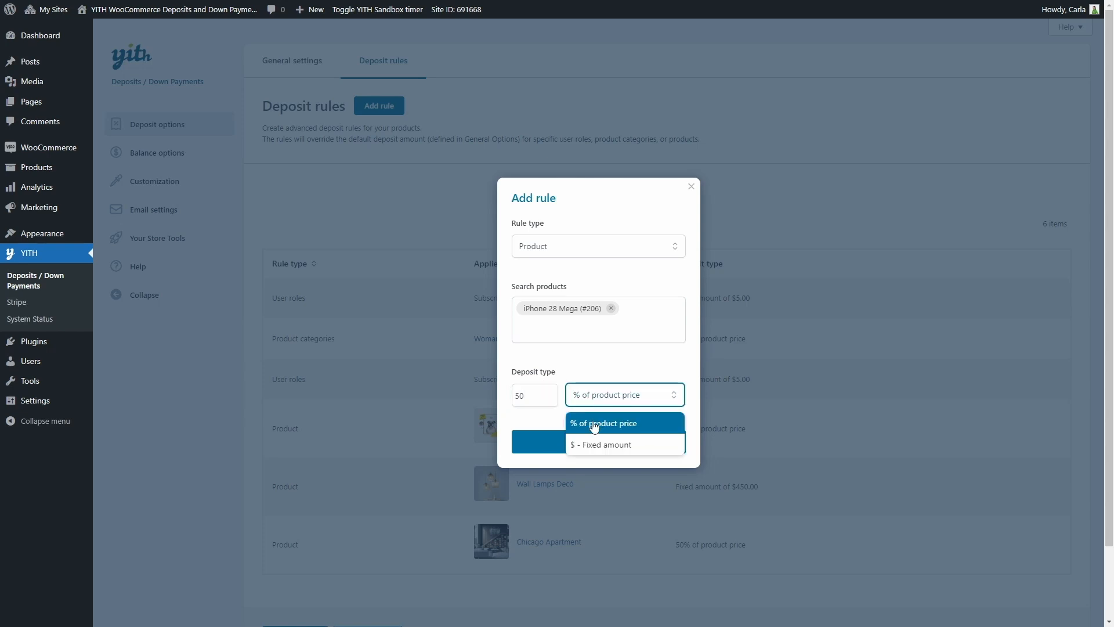
{"action": "left_click", "coordinate": [614, 423]}
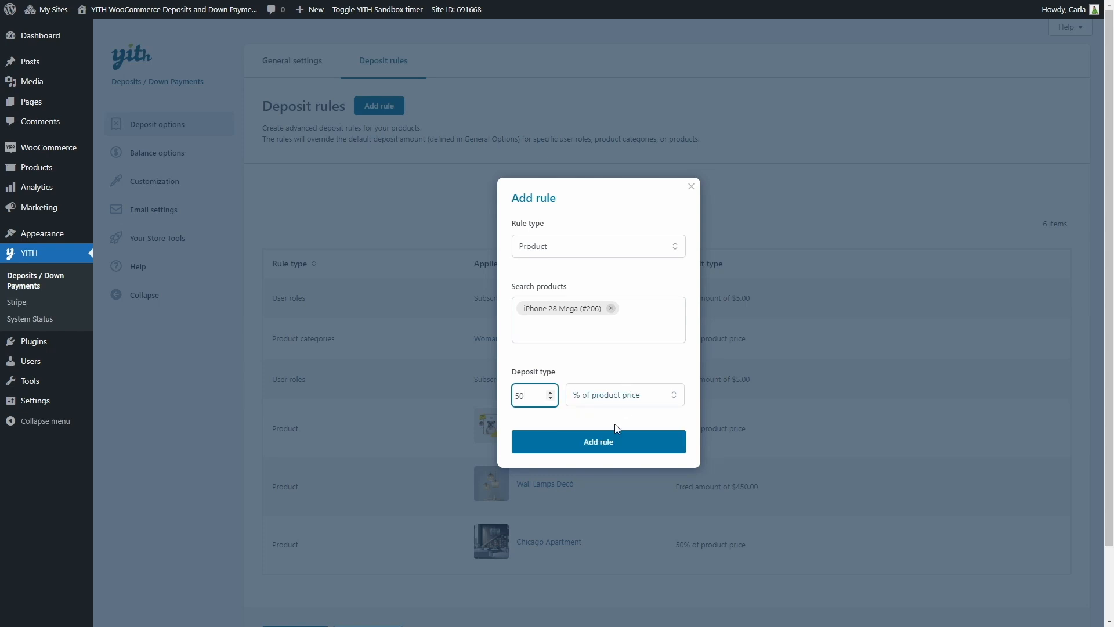
{"action": "left_click", "coordinate": [615, 436]}
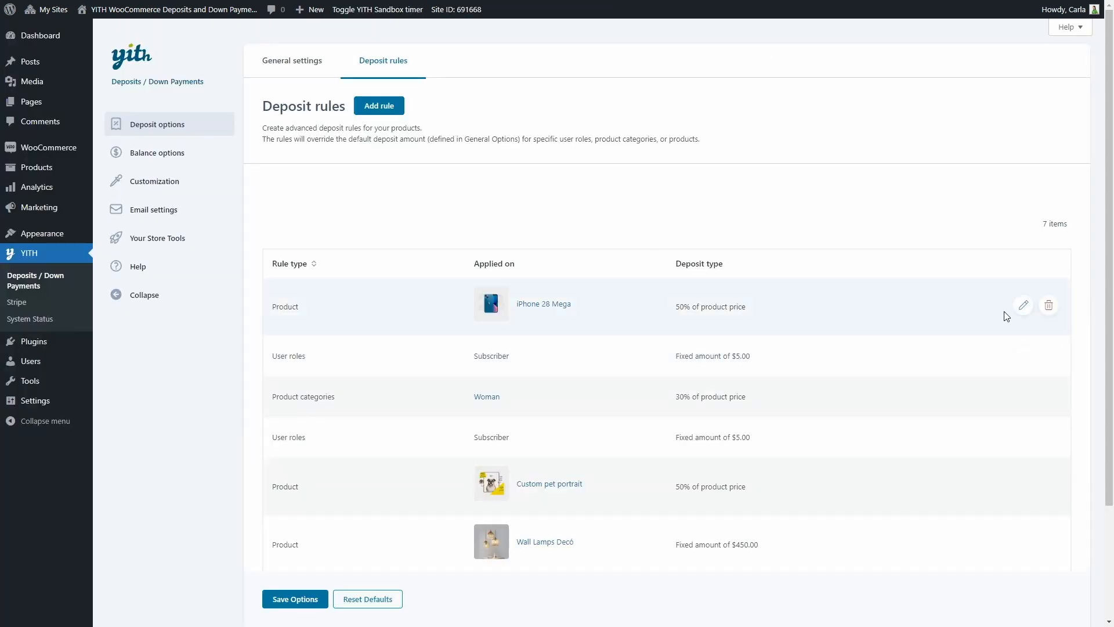
Step: Delete the iPhone 28 Mega deposit rule and confirm the deletion
{"action": "left_click", "coordinate": [1048, 306]}
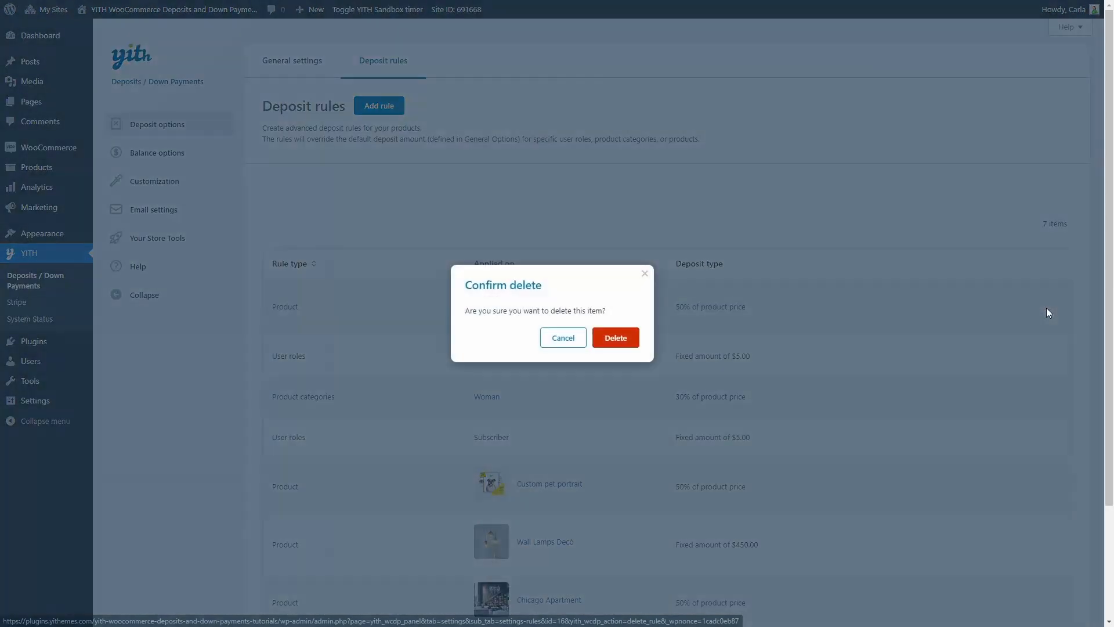
{"action": "left_click", "coordinate": [616, 338]}
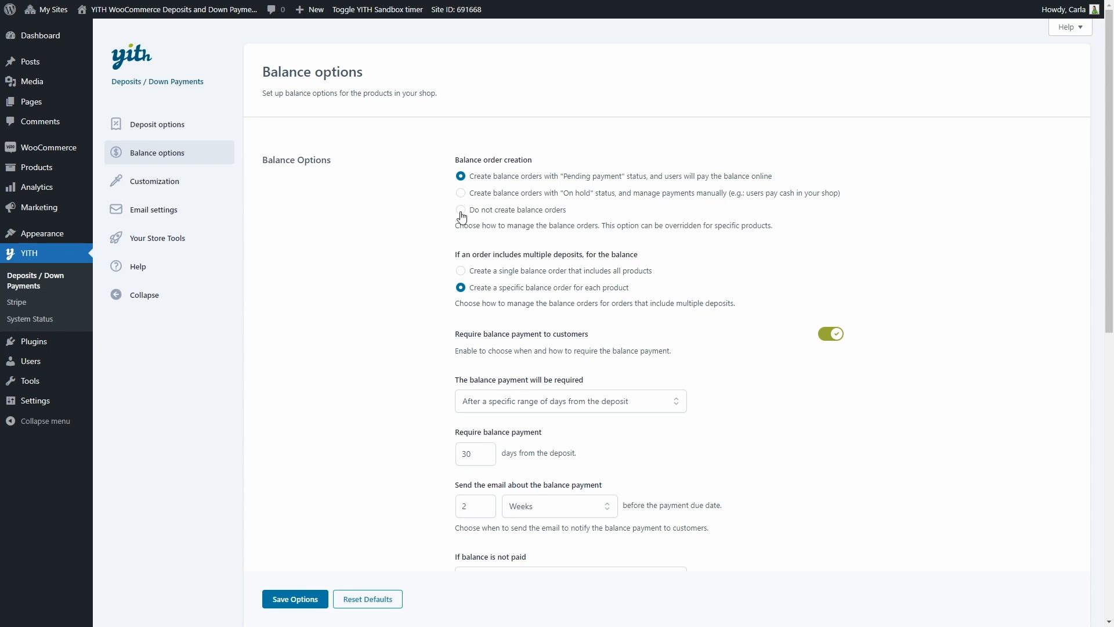
Step: Try the option not to create balance orders, and restore creation with "Pending payment" status and online balance payment
{"action": "left_click", "coordinate": [460, 210]}
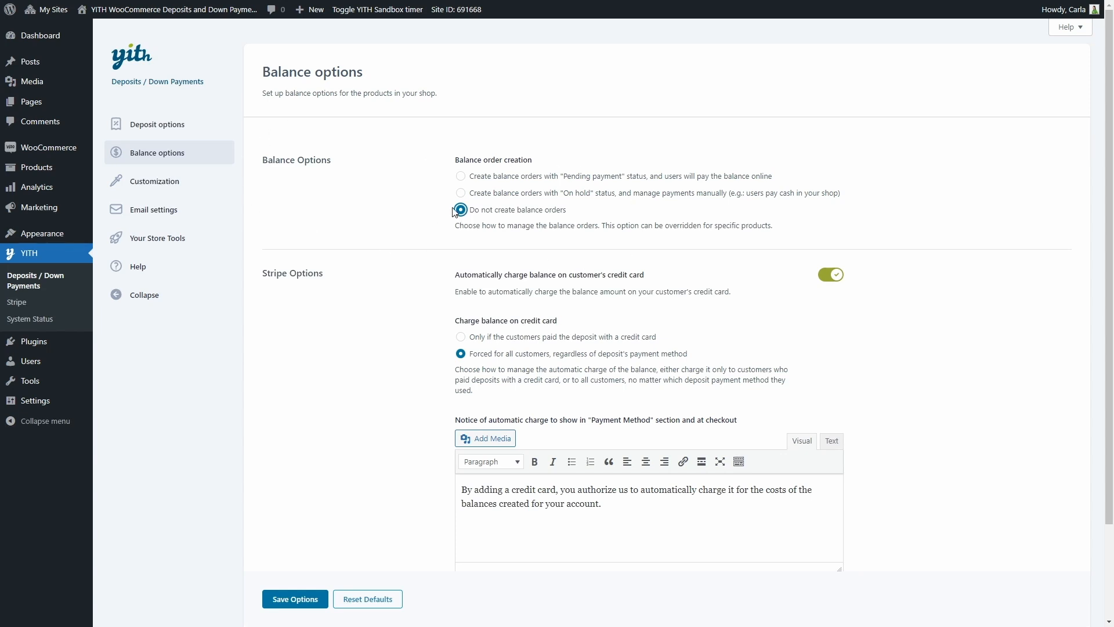
{"action": "left_click", "coordinate": [461, 175]}
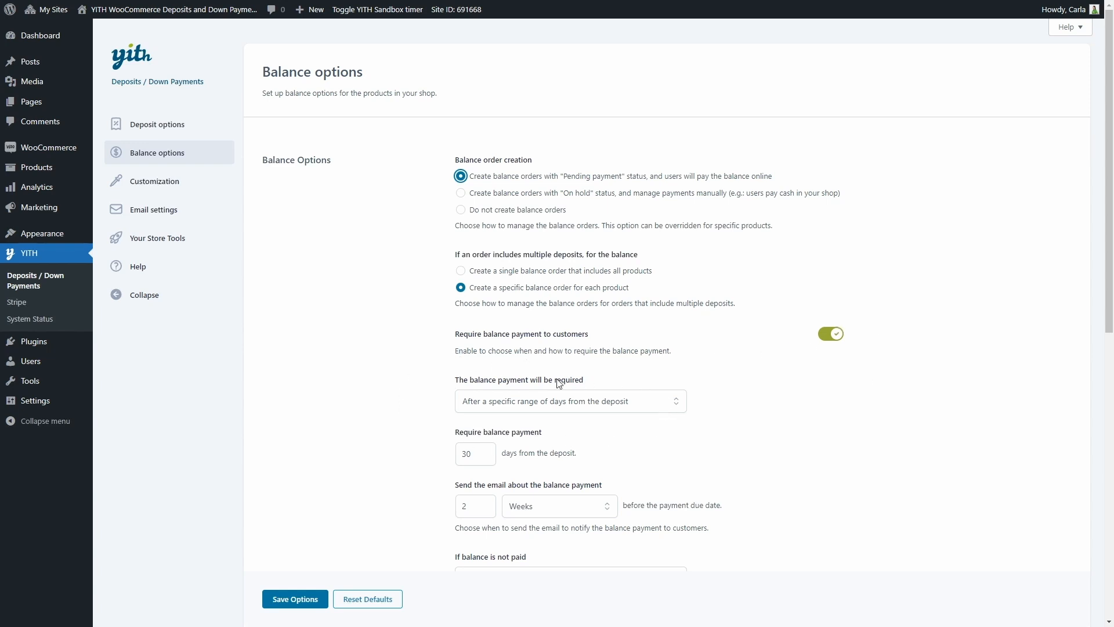
Step: Try requiring the balance payment on a specific date, view its calendar, and restore the specific range of days from the deposit
{"action": "left_click", "coordinate": [549, 404]}
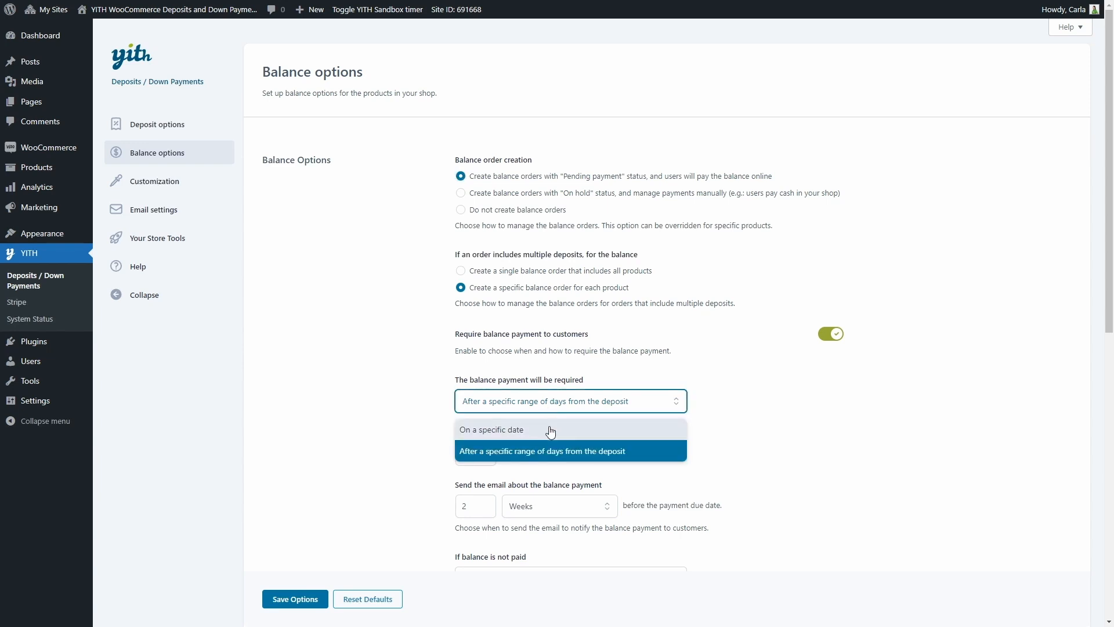
{"action": "left_click", "coordinate": [551, 429]}
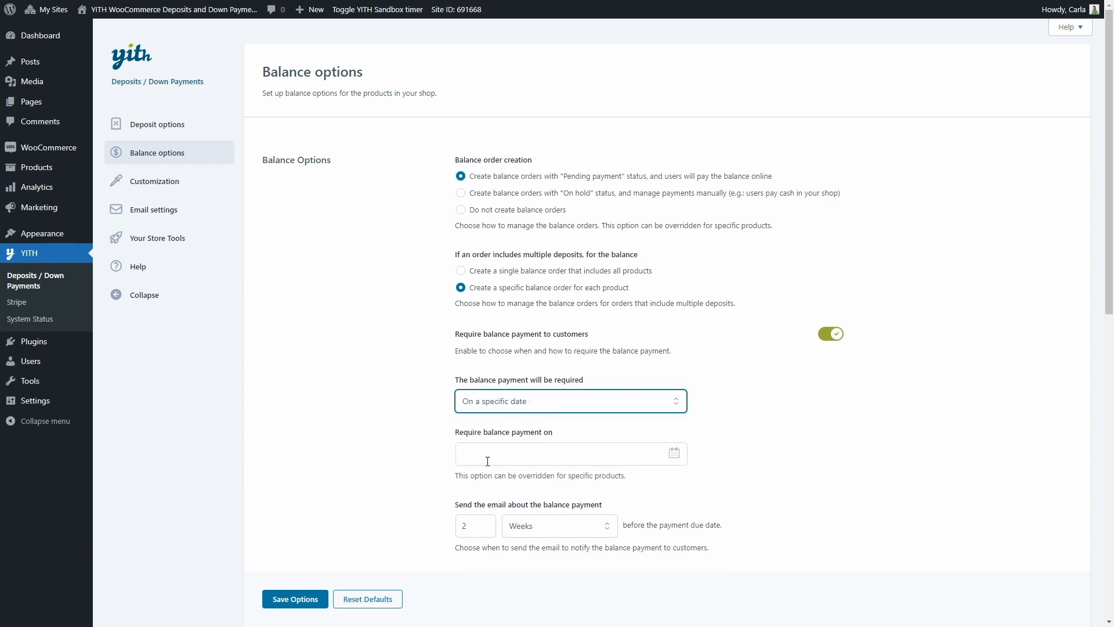
{"action": "left_click", "coordinate": [643, 458]}
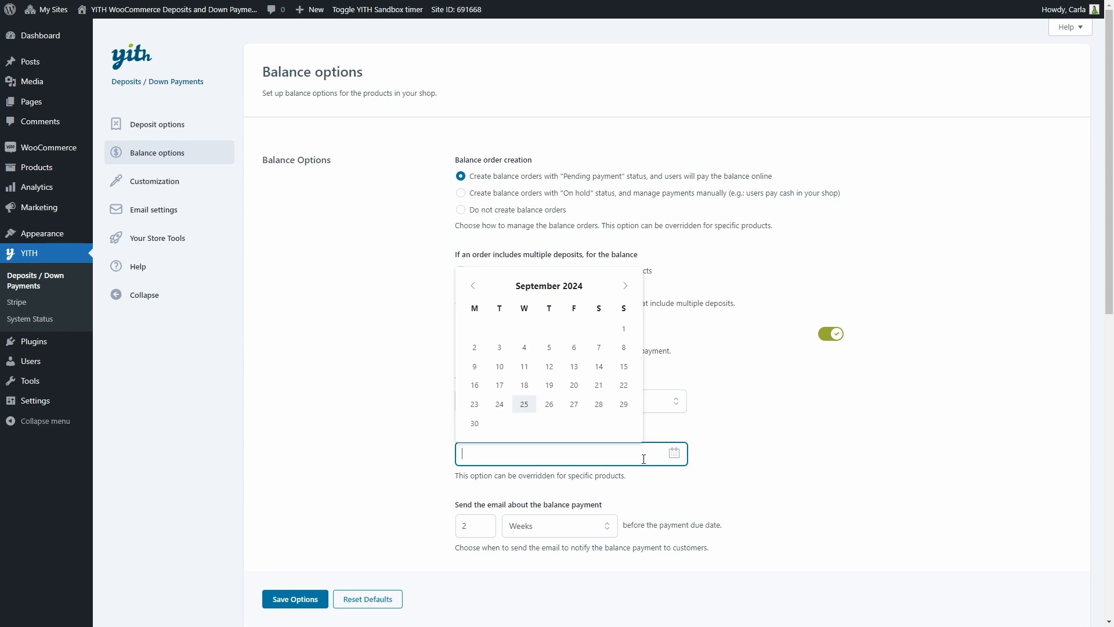
{"action": "left_click", "coordinate": [655, 435]}
{"action": "left_click", "coordinate": [559, 401]}
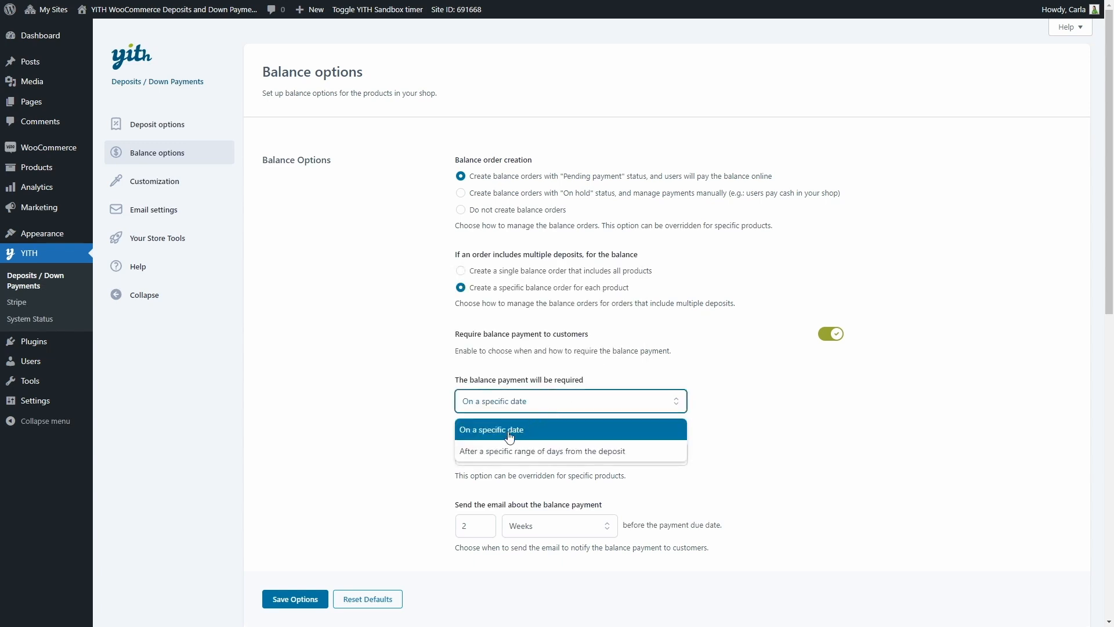
{"action": "left_click", "coordinate": [559, 457]}
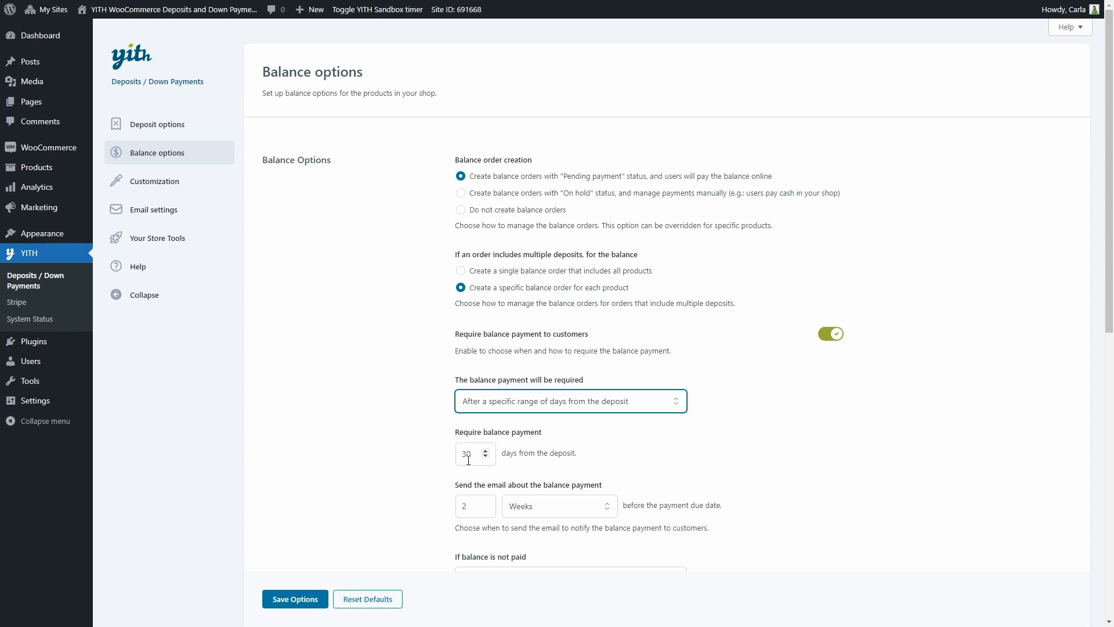
Step: Check the time units offered for sending the balance payment email, and keep "Weeks" selected
{"action": "scroll", "coordinate": [469, 460], "scroll_direction": "down", "scroll_amount": 3}
{"action": "scroll", "coordinate": [465, 522], "scroll_direction": "down", "scroll_amount": 1}
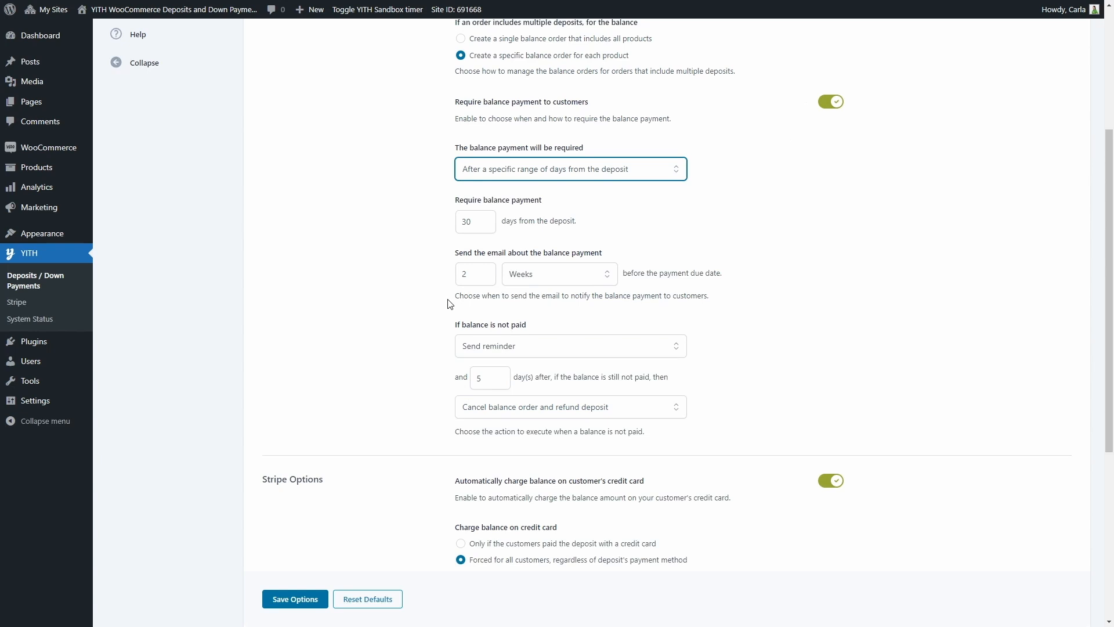
{"action": "left_click", "coordinate": [520, 277]}
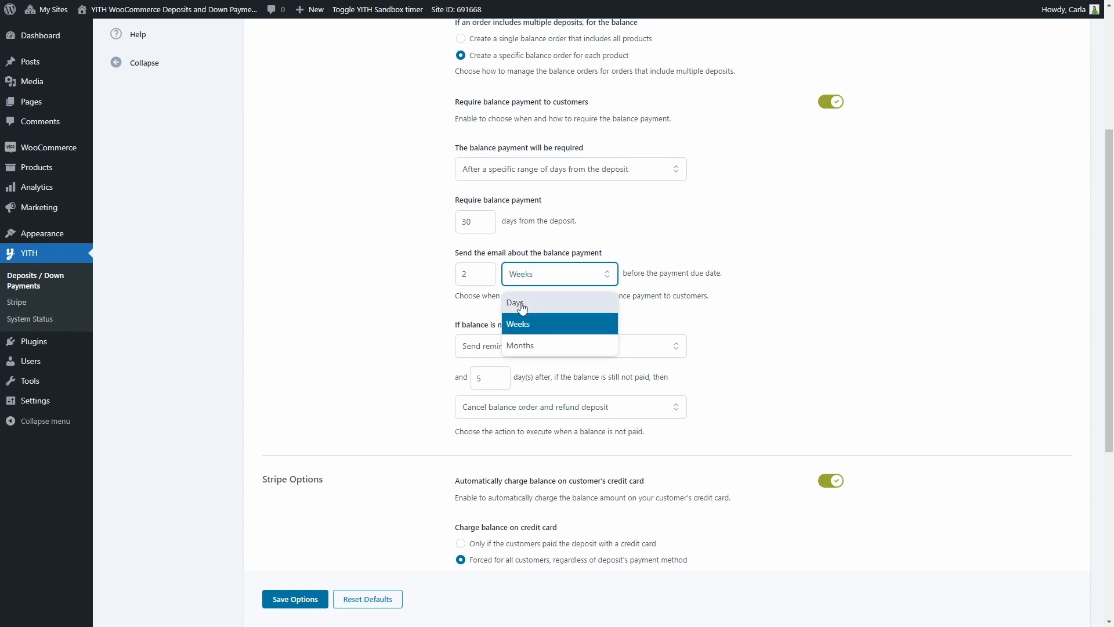
{"action": "left_click", "coordinate": [528, 323]}
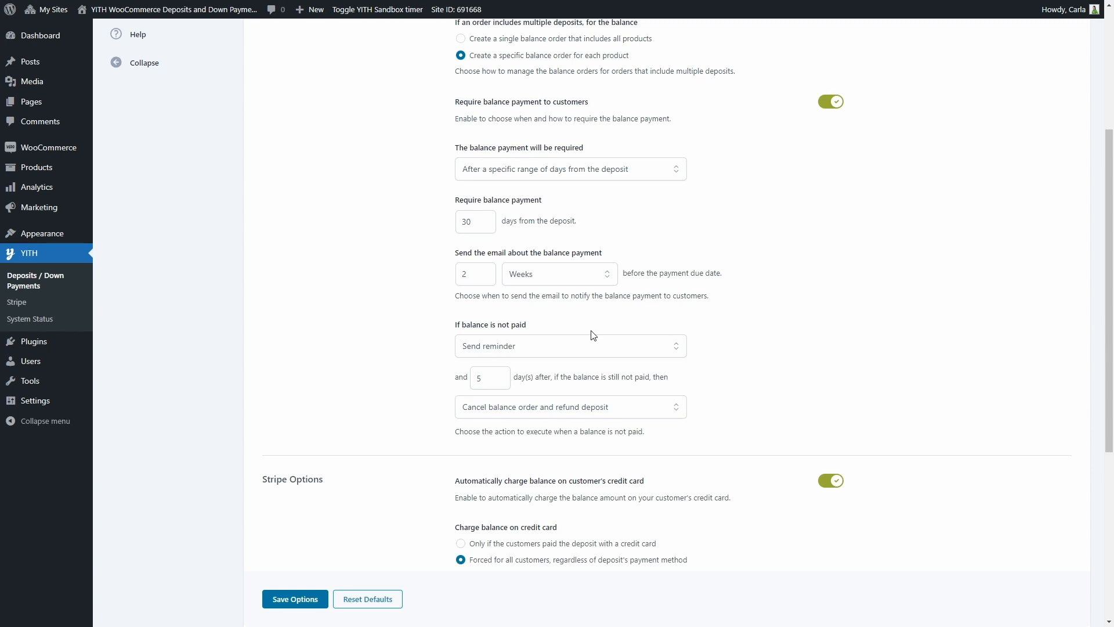
Step: Try "Cancel balance order" and "Cancel balance order and refund deposit" as the action for unpaid balances, and restore "Send reminder"
{"action": "left_click", "coordinate": [513, 351]}
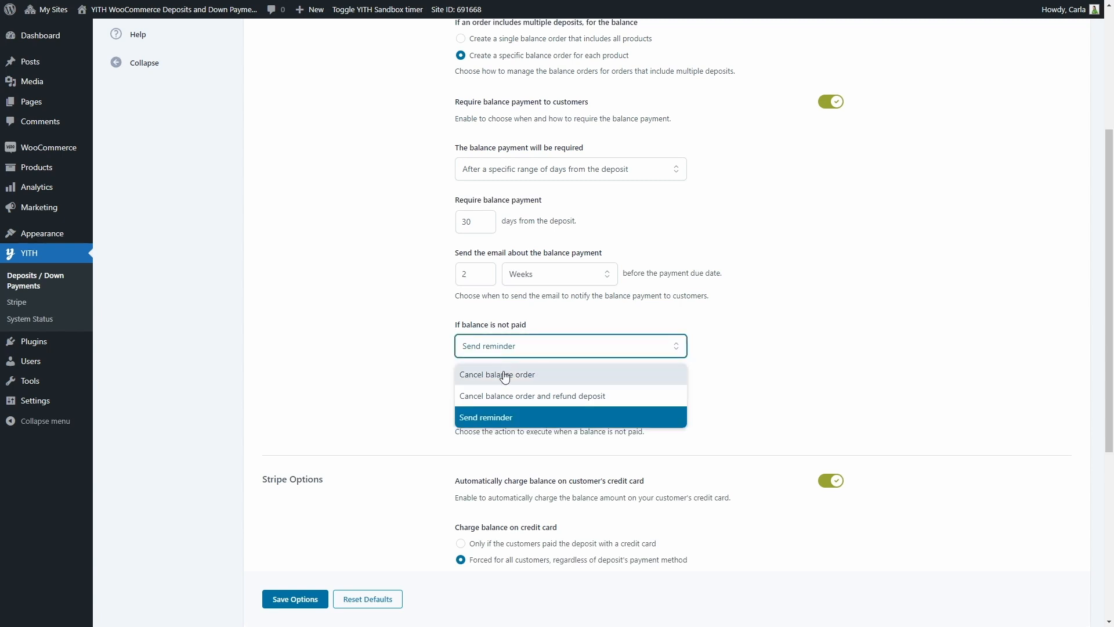
{"action": "left_click", "coordinate": [505, 376]}
{"action": "left_click", "coordinate": [522, 353]}
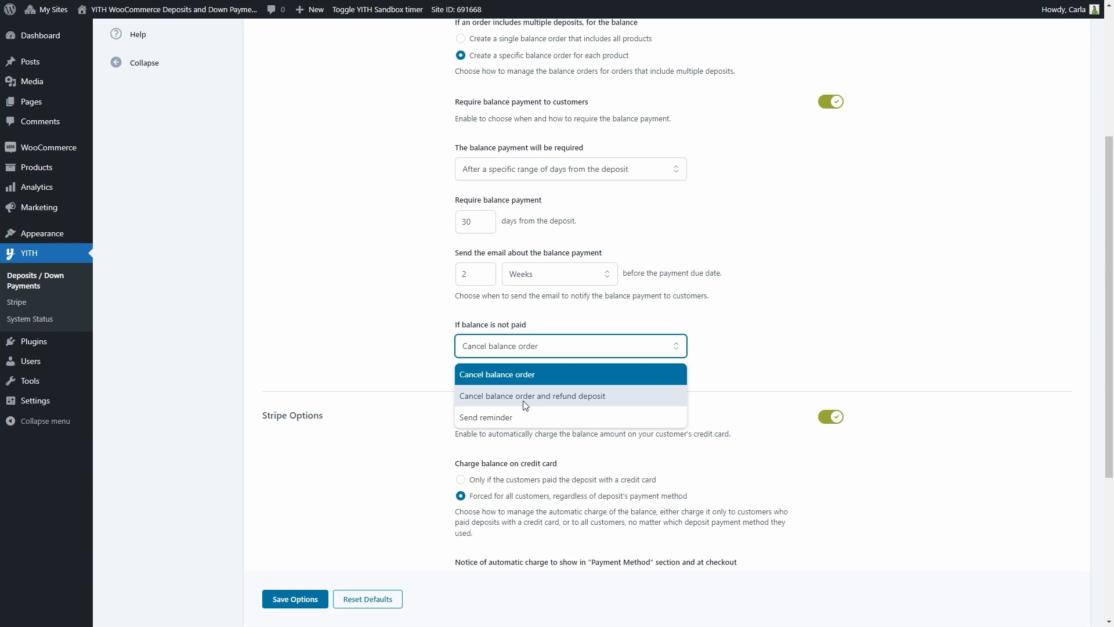
{"action": "left_click", "coordinate": [525, 404]}
{"action": "left_click", "coordinate": [532, 351]}
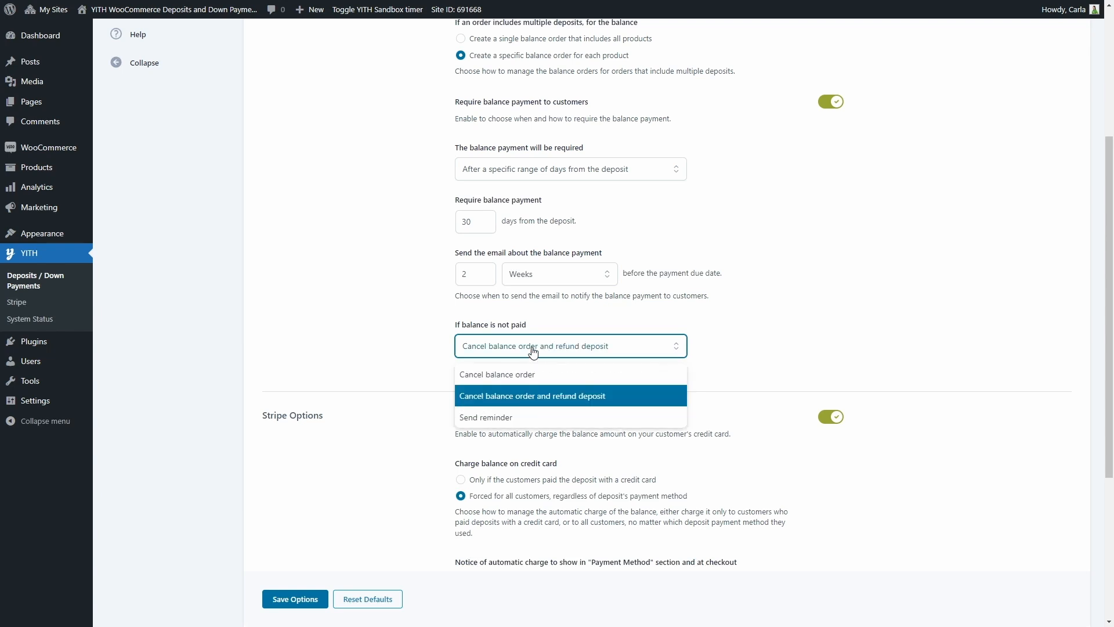
{"action": "left_click", "coordinate": [515, 418]}
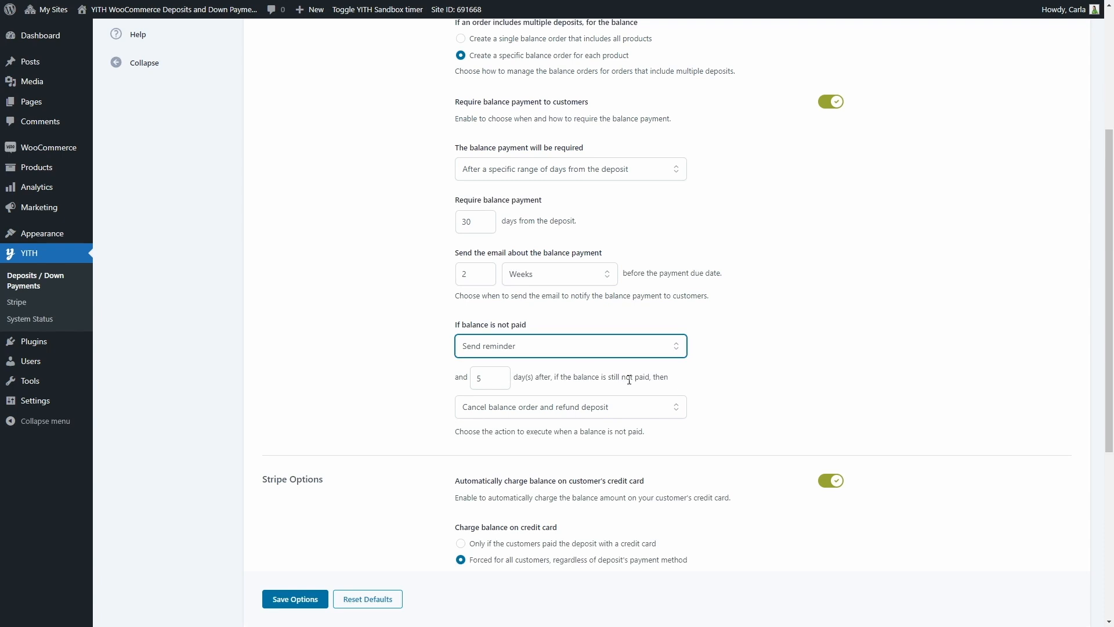
Step: Try "Cancel balance order" as the follow-up action after the reminder, and restore "Cancel balance order and refund deposit"
{"action": "left_click", "coordinate": [566, 406]}
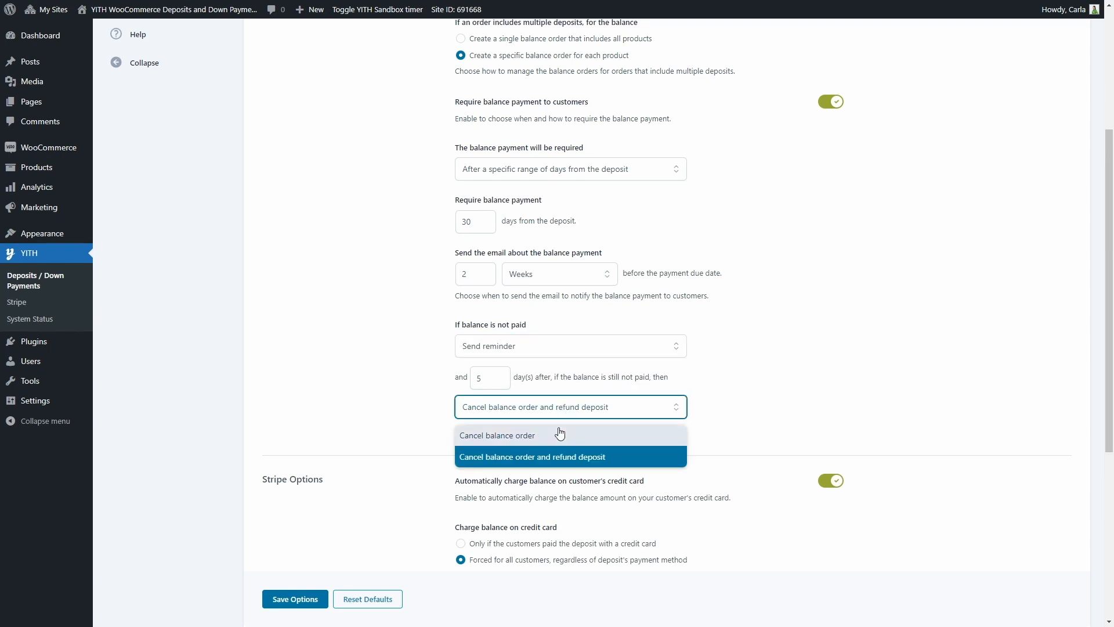
{"action": "left_click", "coordinate": [560, 434]}
{"action": "left_click", "coordinate": [567, 417]}
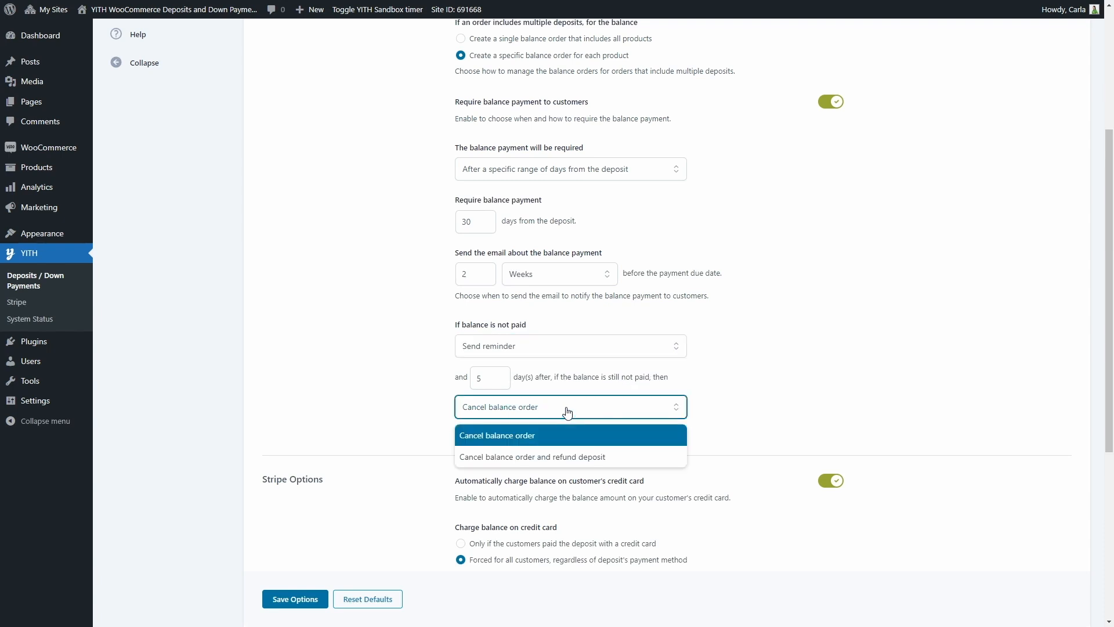
{"action": "left_click", "coordinate": [562, 458]}
Step: Review the Stripe options for automatically charging the balance on the customer's credit card, including the checkout notice
{"action": "scroll", "coordinate": [562, 456], "scroll_direction": "down", "scroll_amount": 5}
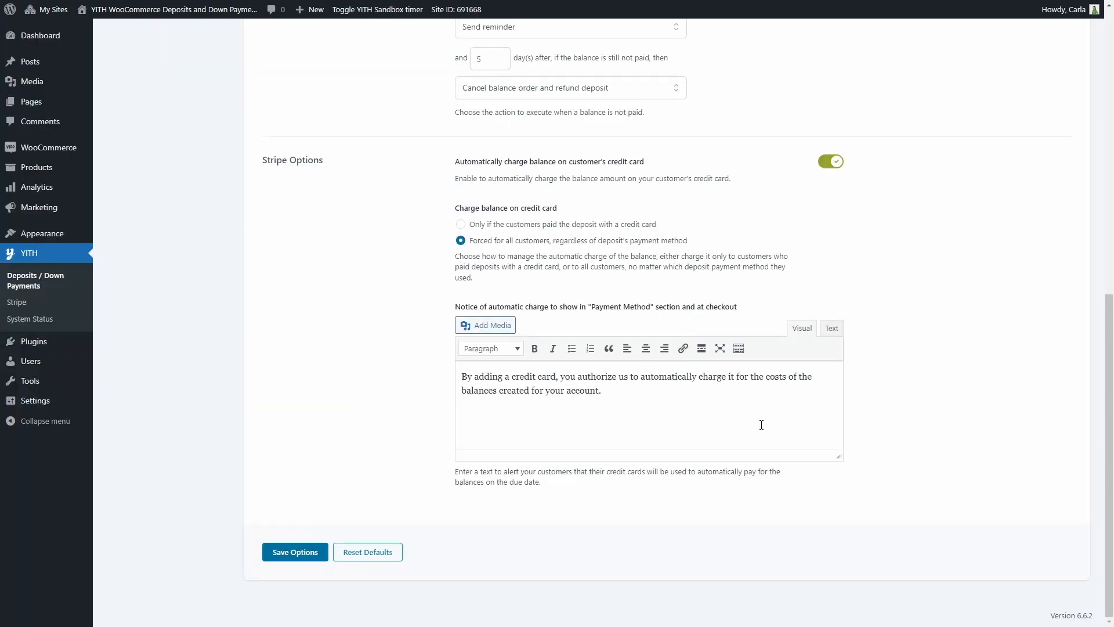
{"action": "scroll", "coordinate": [457, 396], "scroll_direction": "up", "scroll_amount": 10}
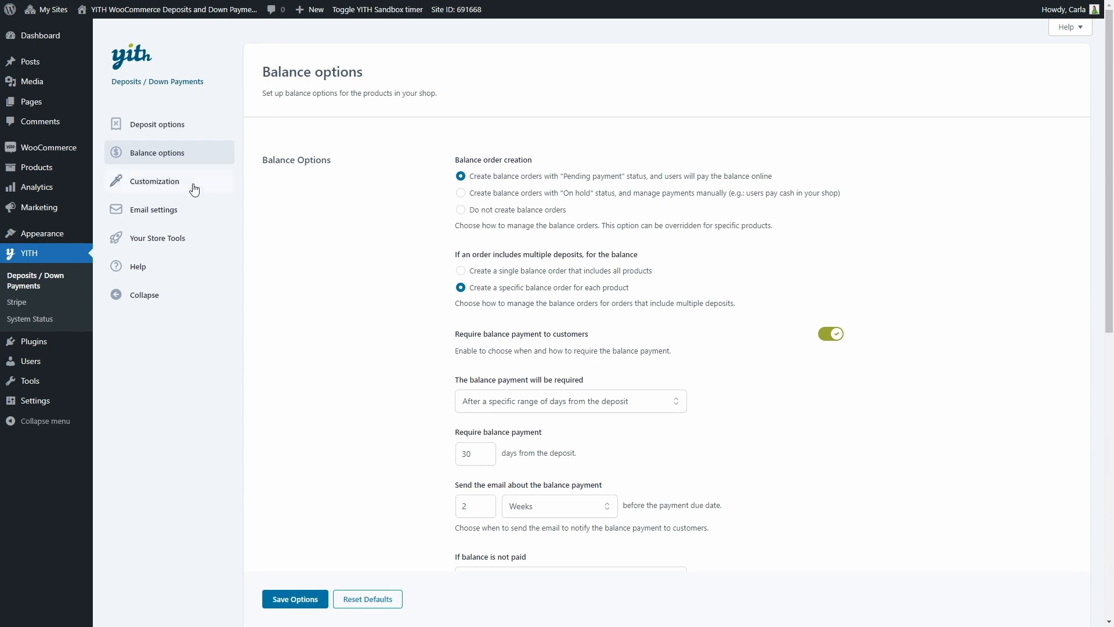
Step: In the Customization settings, turn off hiding the "Pay deposit" button on shop pages and save the options
{"action": "left_click", "coordinate": [172, 187]}
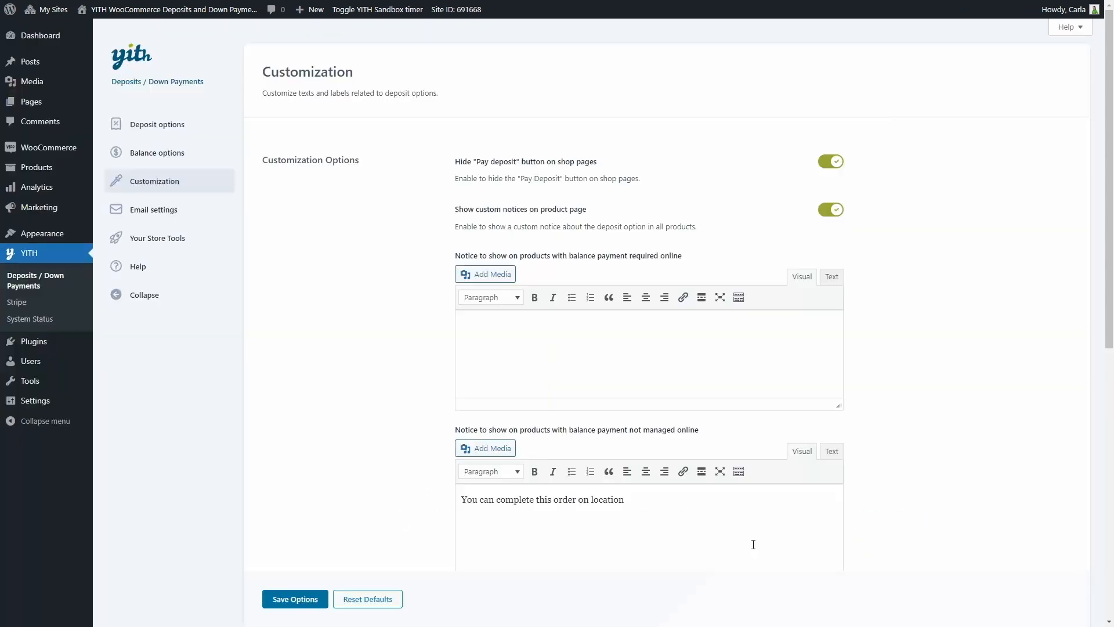
{"action": "left_click", "coordinate": [836, 165]}
{"action": "left_click", "coordinate": [278, 602]}
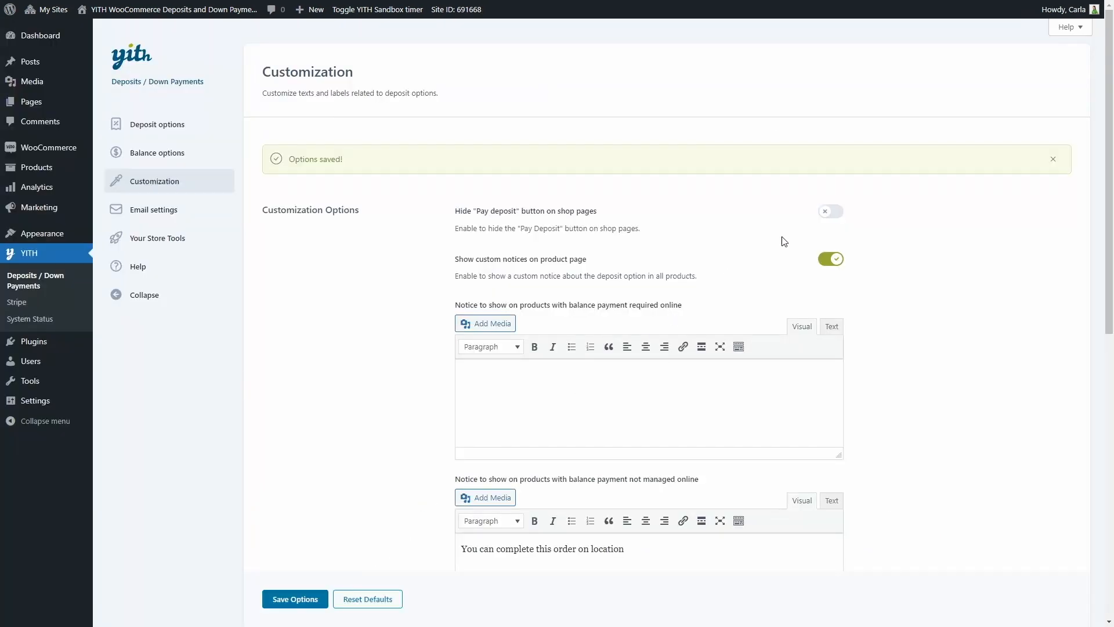
Step: Turn hiding the "Pay deposit" button on shop pages back on, and review the custom notices for product pages
{"action": "left_click", "coordinate": [829, 213]}
{"action": "scroll", "coordinate": [717, 178], "scroll_direction": "down", "scroll_amount": 2}
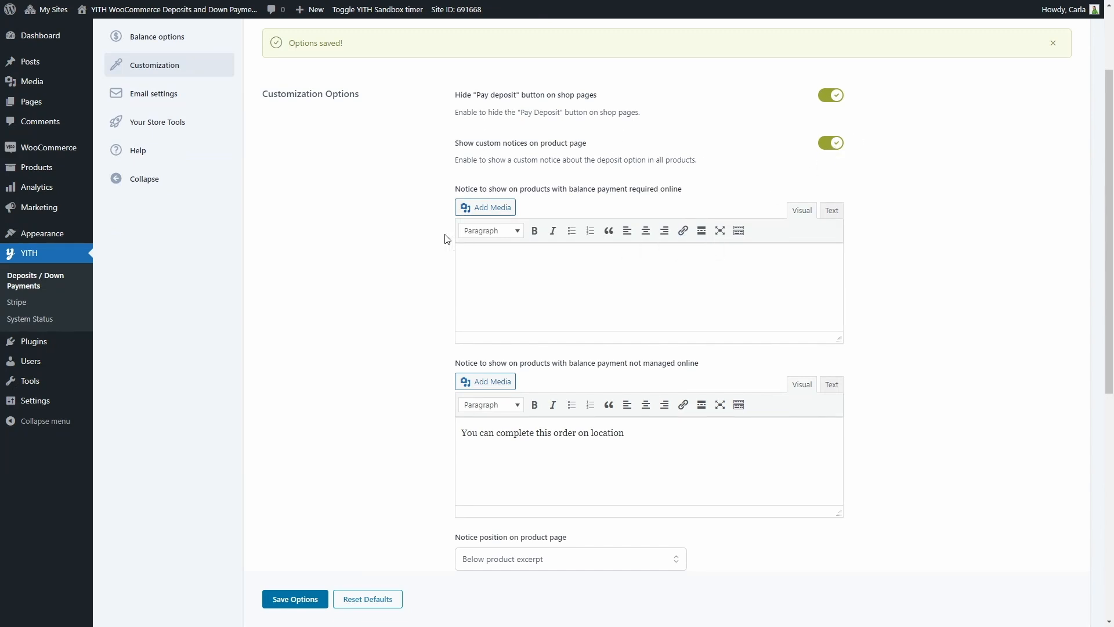
{"action": "left_click", "coordinate": [558, 263]}
{"action": "scroll", "coordinate": [558, 266], "scroll_direction": "down", "scroll_amount": 1}
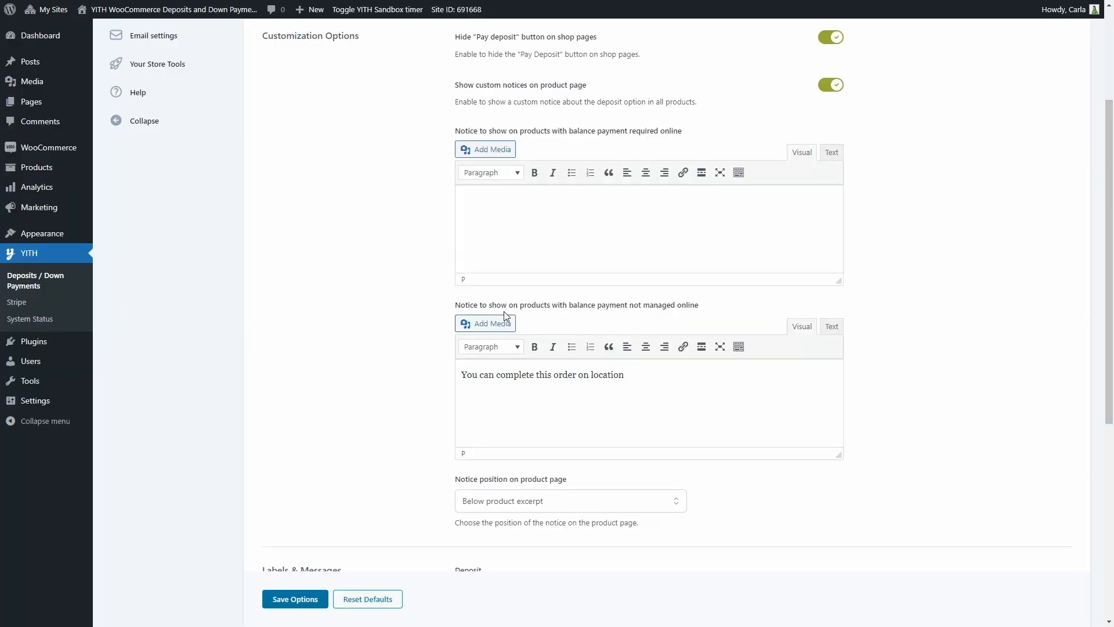
{"action": "scroll", "coordinate": [505, 313], "scroll_direction": "down", "scroll_amount": 4}
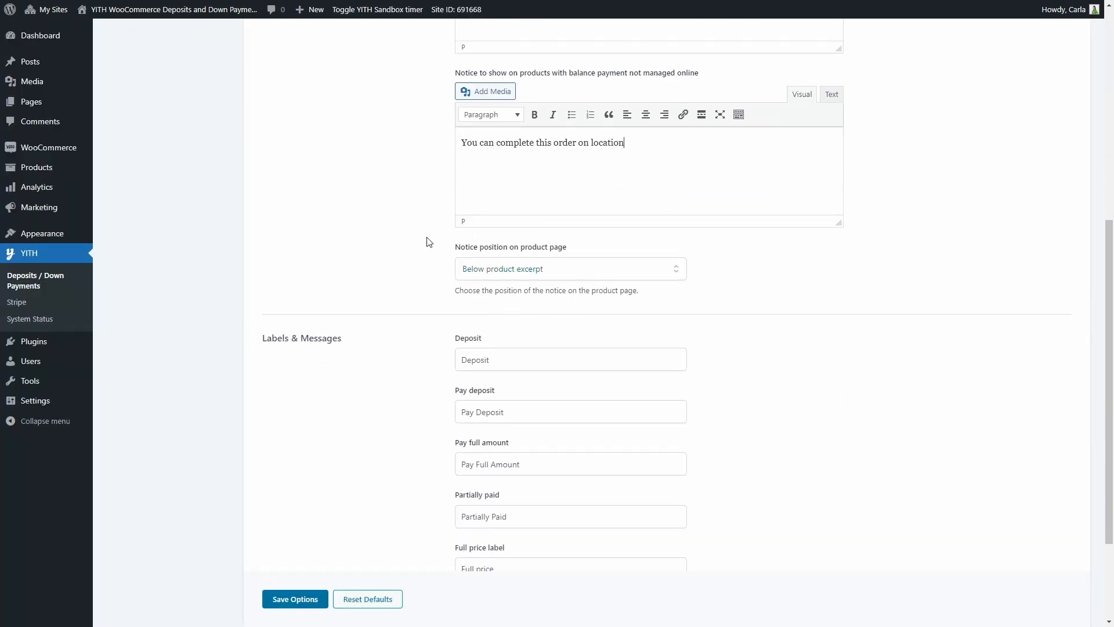
Step: Look through the notice positions, keeping "Below product excerpt", and save the customization options
{"action": "left_click", "coordinate": [543, 278]}
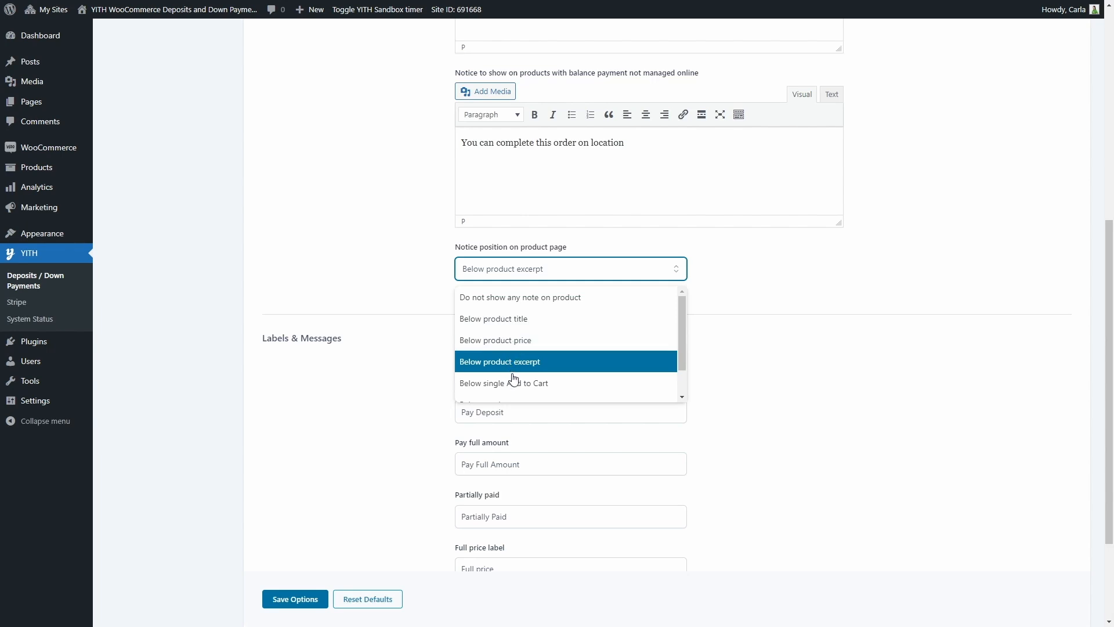
{"action": "scroll", "coordinate": [513, 377], "scroll_direction": "down", "scroll_amount": 3}
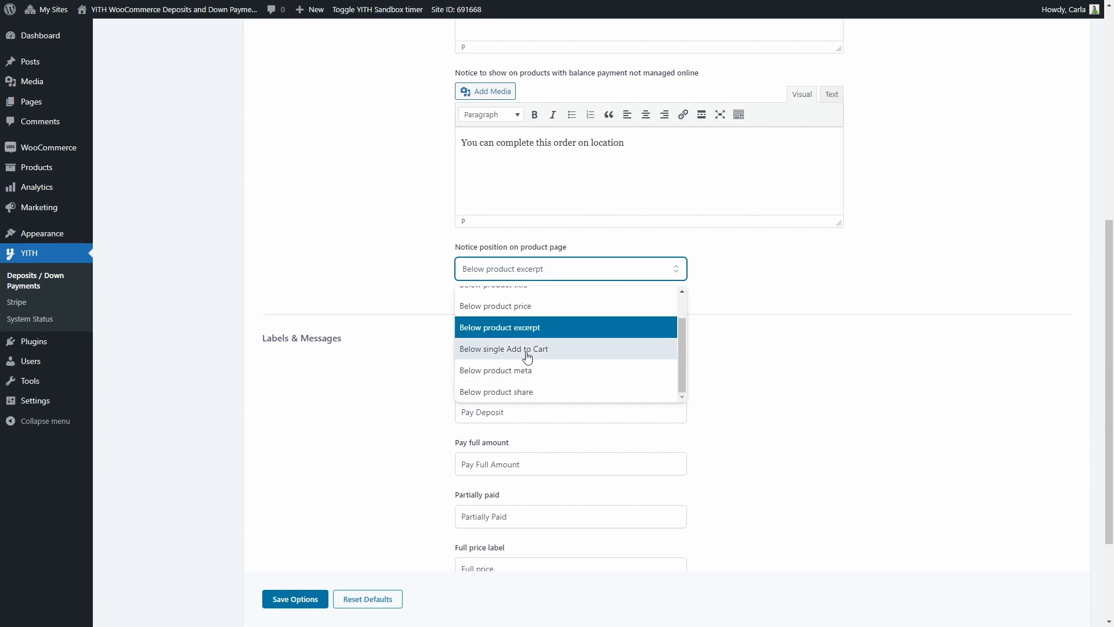
{"action": "left_click", "coordinate": [528, 275]}
{"action": "scroll", "coordinate": [520, 299], "scroll_direction": "down", "scroll_amount": 3}
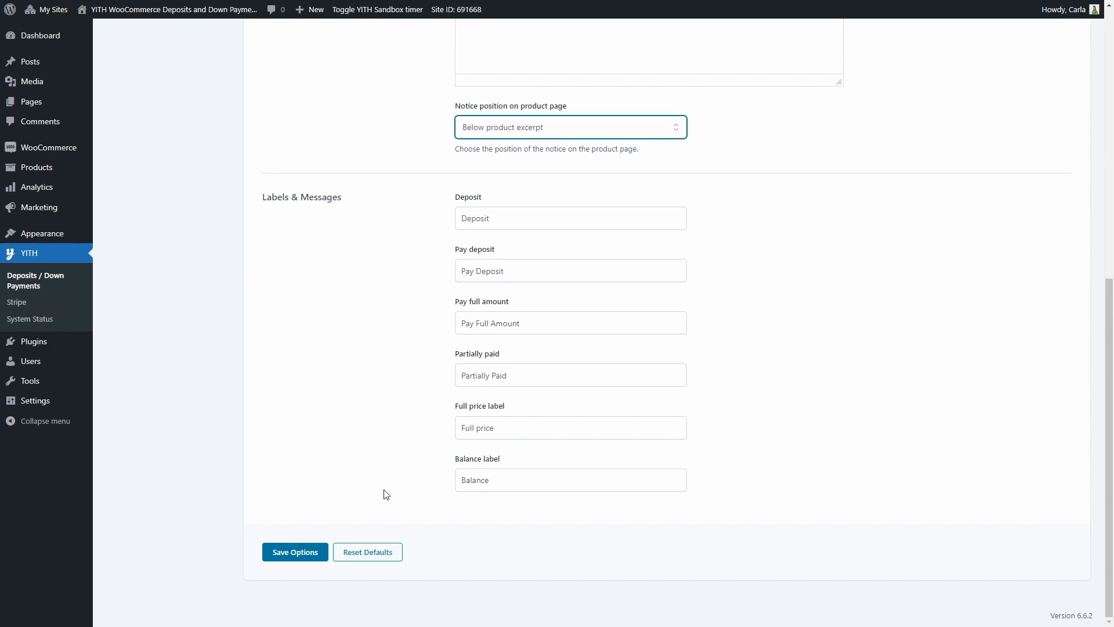
{"action": "left_click", "coordinate": [294, 552]}
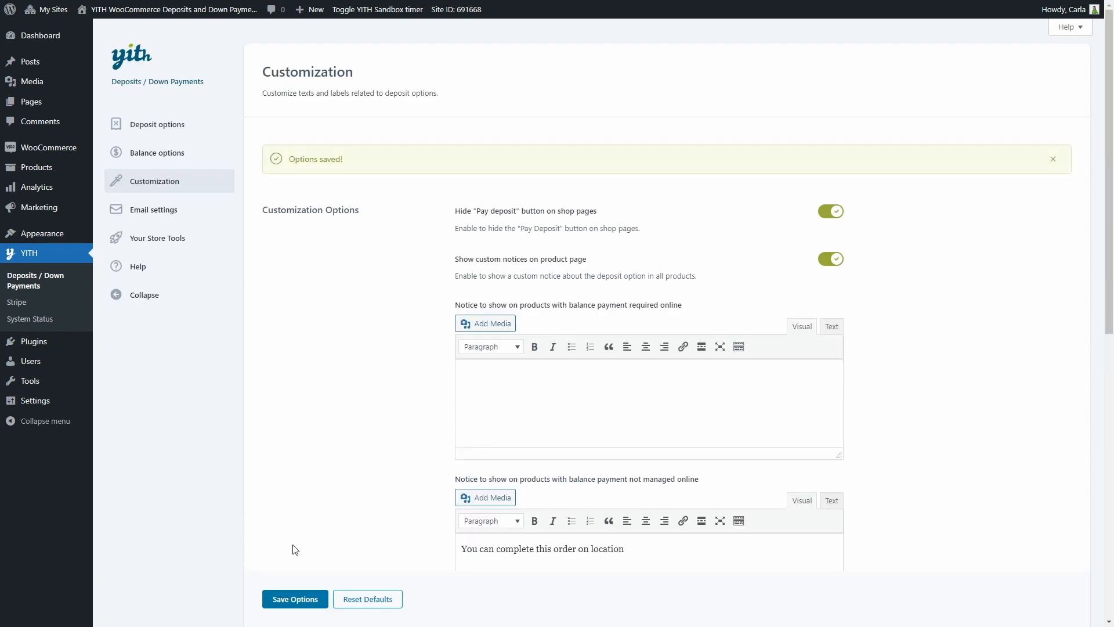
Step: In the email settings, enable the "New deposit for customer" and "Balance expiration reminder" emails
{"action": "left_click", "coordinate": [218, 213]}
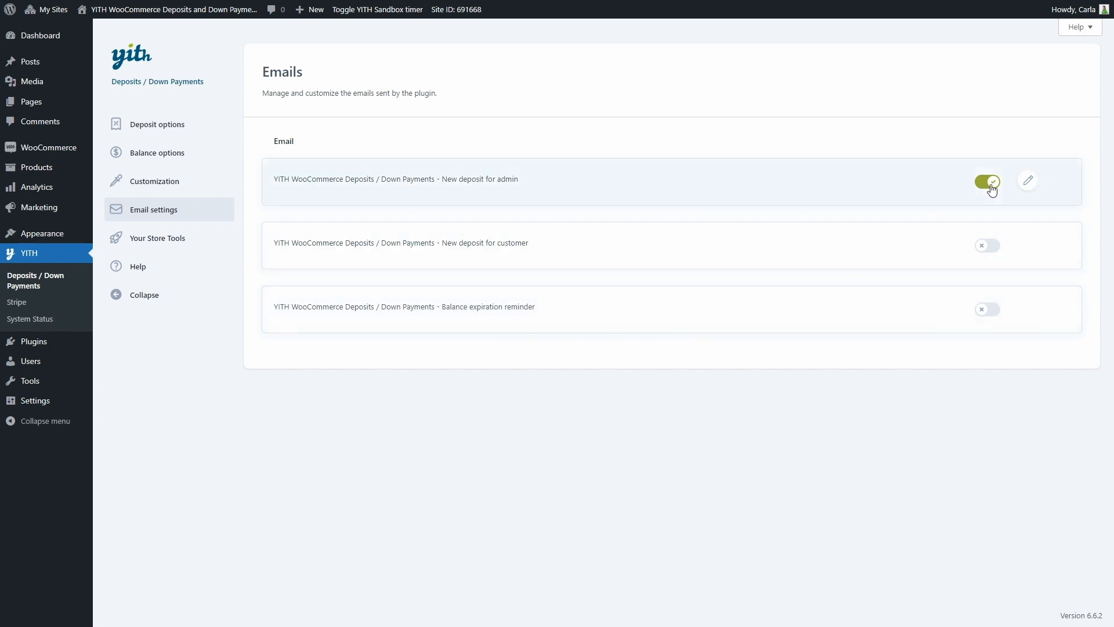
{"action": "left_click", "coordinate": [991, 250]}
{"action": "left_click", "coordinate": [993, 310]}
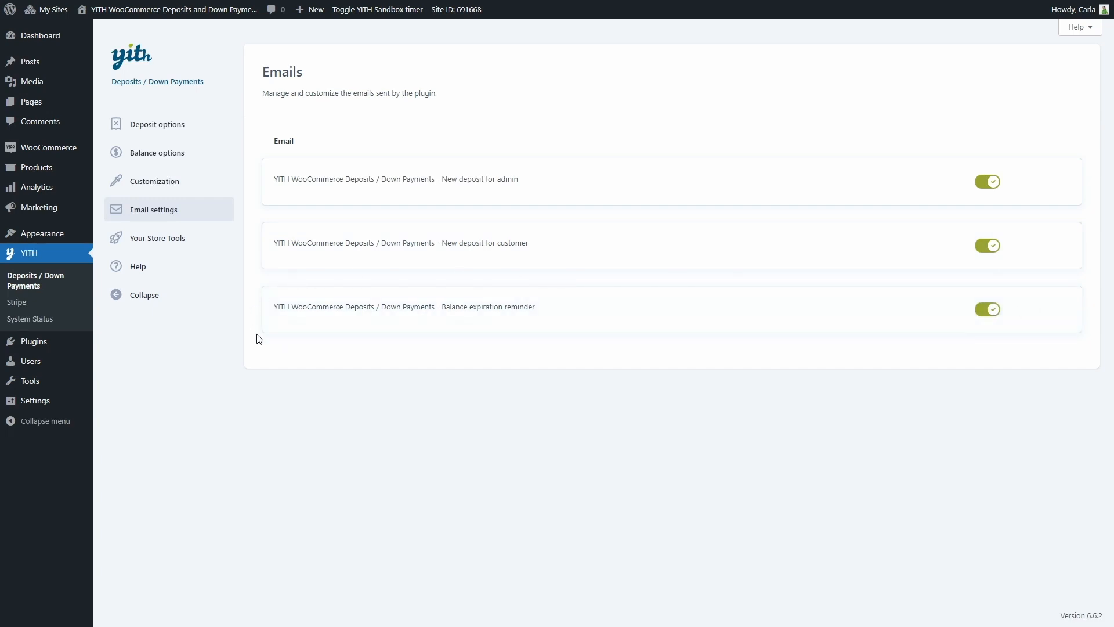
Step: Review the Balance expiration reminder's email types and HTML content, keeping the type as HTML, and save the email settings
{"action": "left_click", "coordinate": [1028, 308]}
{"action": "scroll", "coordinate": [1030, 316], "scroll_direction": "down", "scroll_amount": 4}
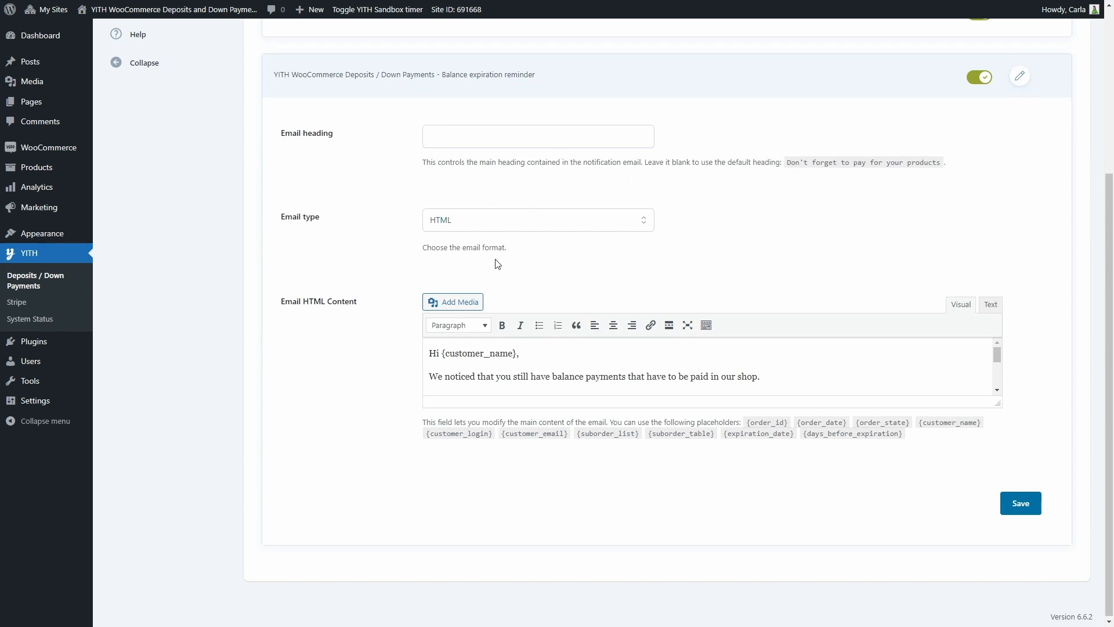
{"action": "left_click", "coordinate": [533, 225]}
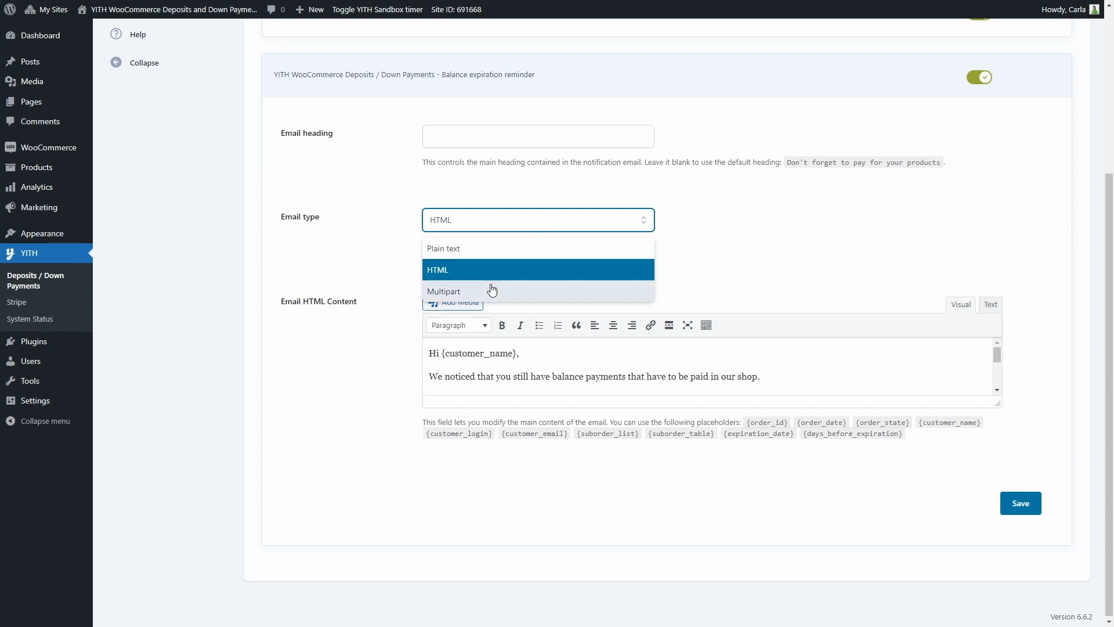
{"action": "left_click", "coordinate": [540, 228]}
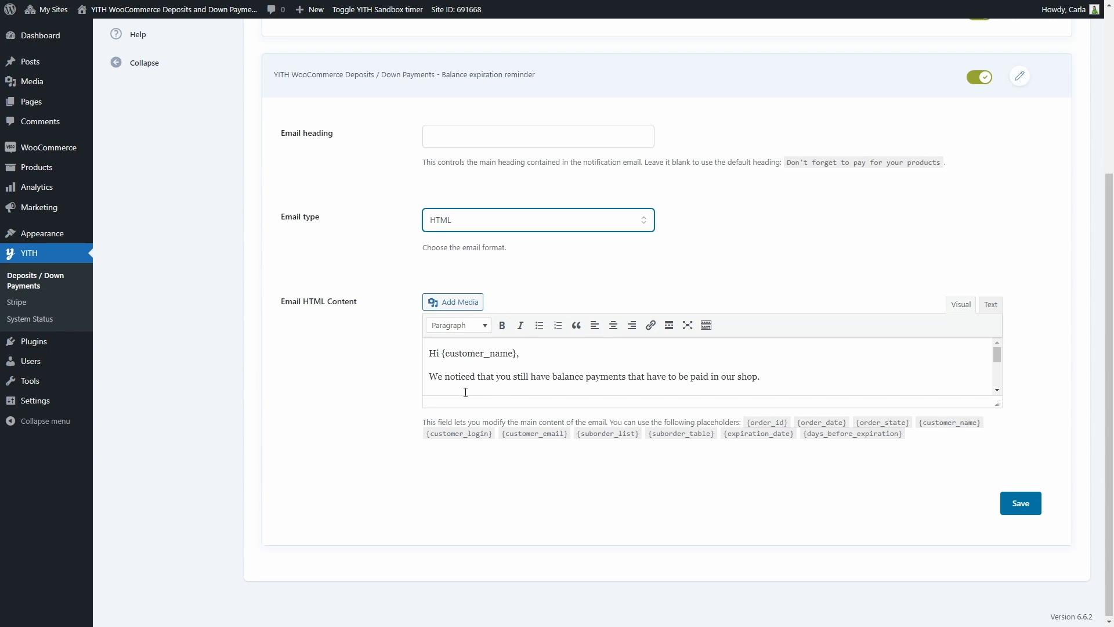
{"action": "scroll", "coordinate": [465, 392], "scroll_direction": "down", "scroll_amount": 2}
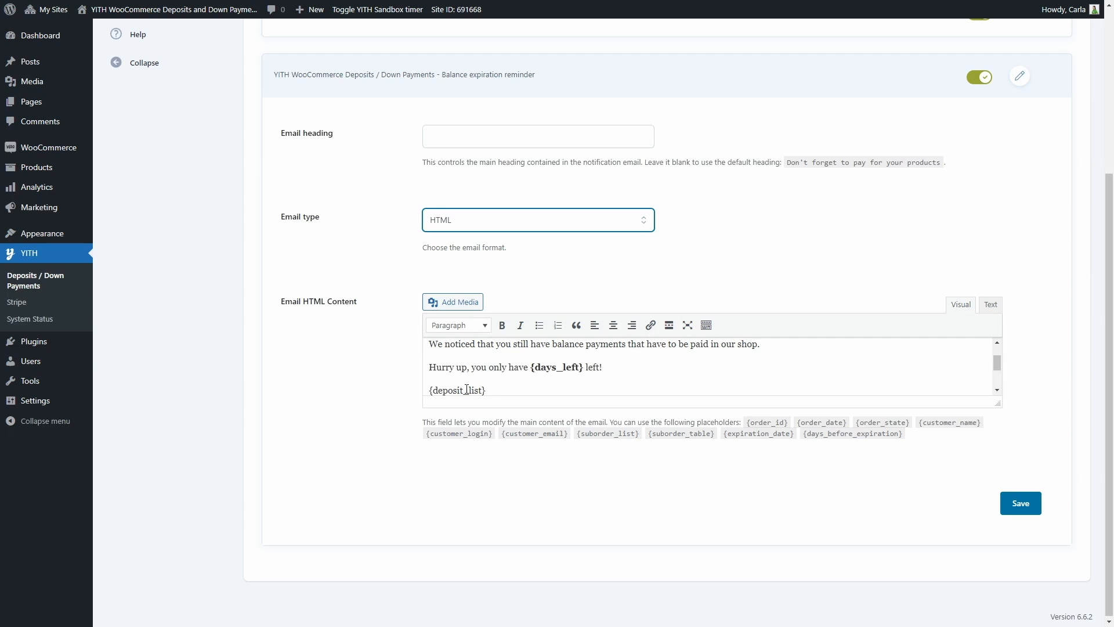
{"action": "scroll", "coordinate": [468, 390], "scroll_direction": "up", "scroll_amount": 2}
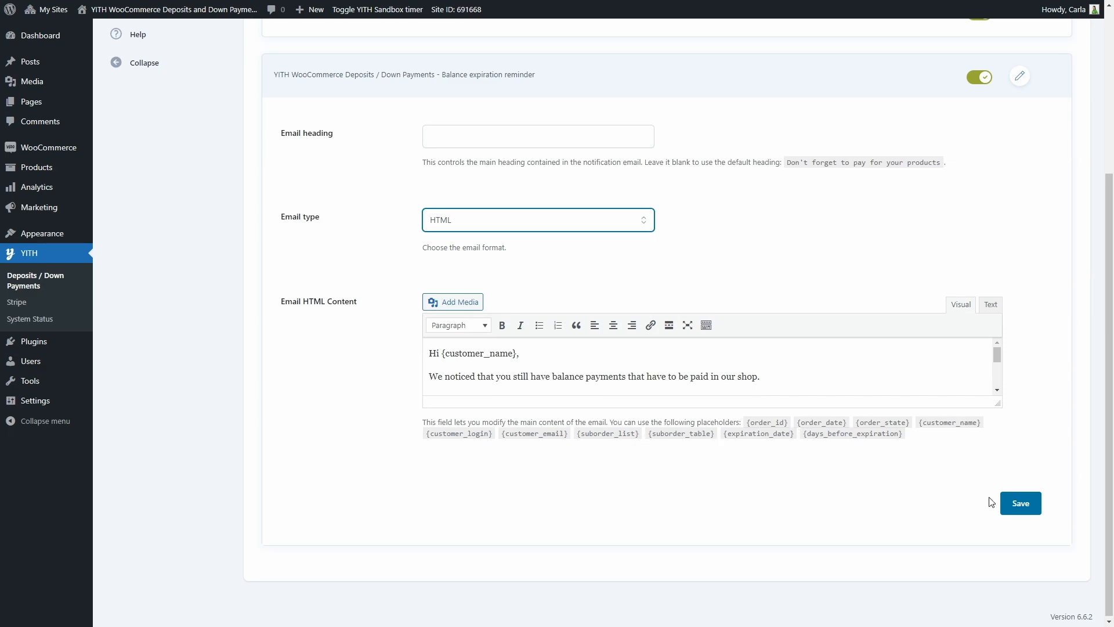
{"action": "left_click", "coordinate": [1022, 512]}
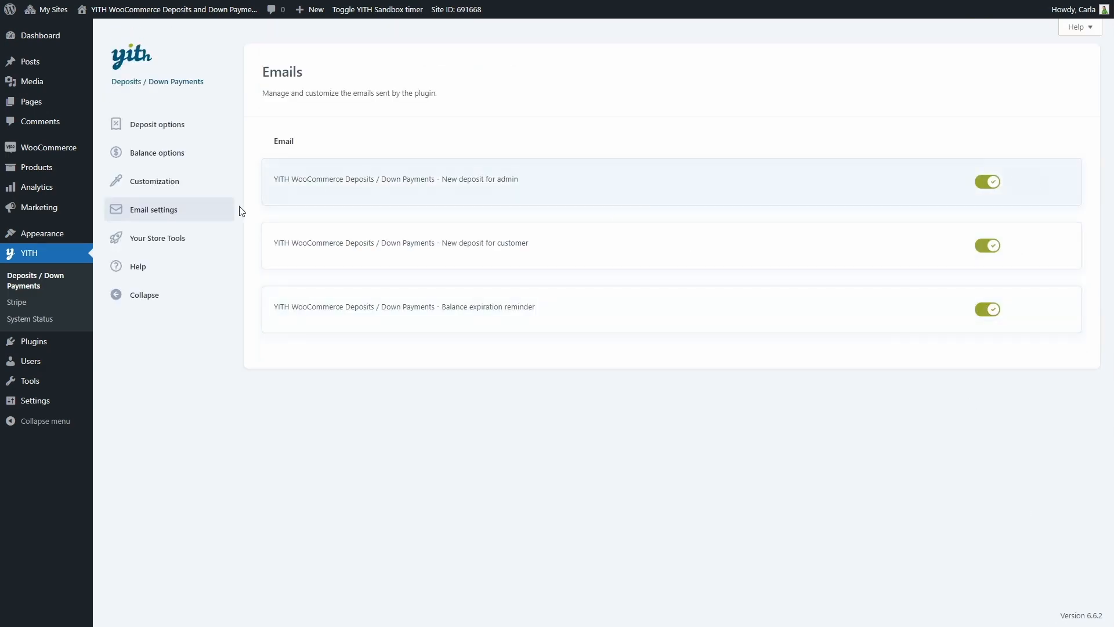
Step: Look over the additional plugins in Your Store Tools and the tutorial, documentation and support resources on the Help page
{"action": "left_click", "coordinate": [187, 238]}
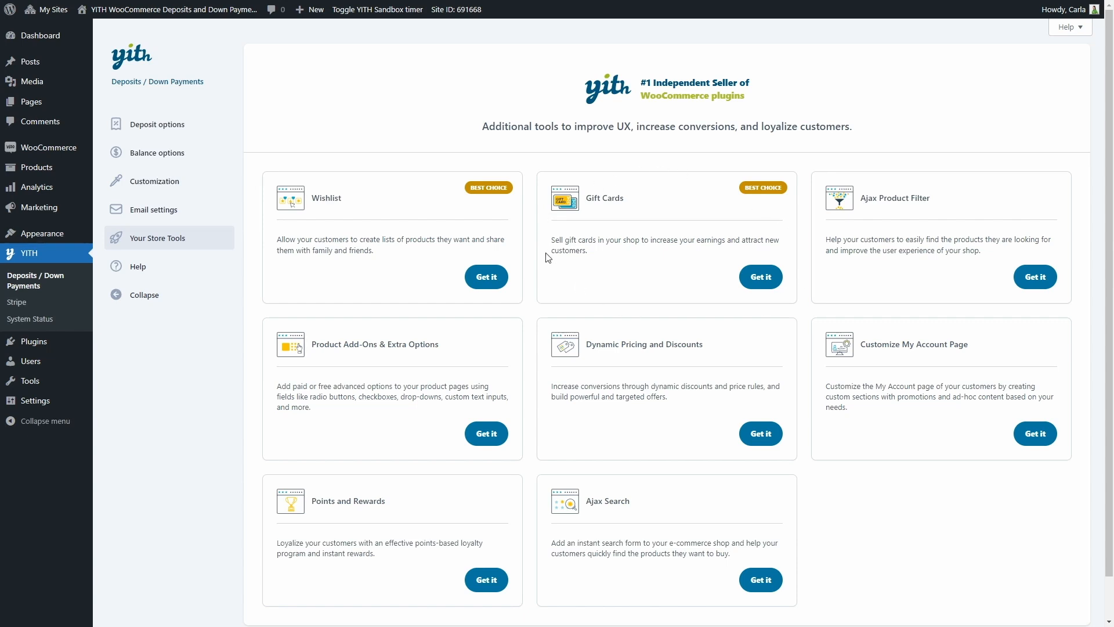
{"action": "left_click", "coordinate": [139, 265]}
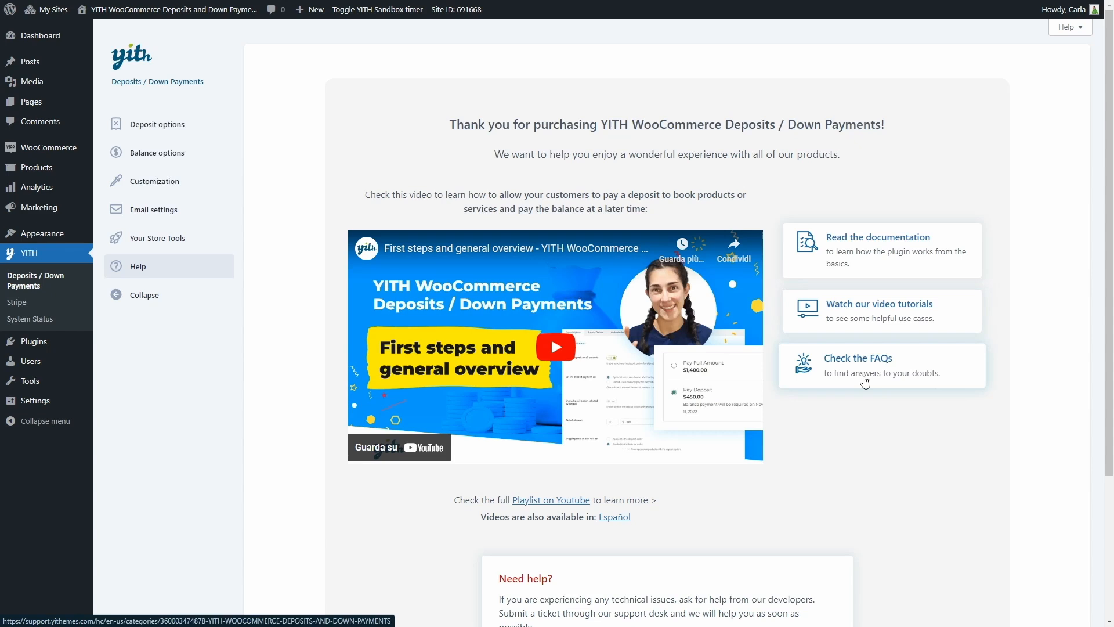
{"action": "scroll", "coordinate": [864, 381], "scroll_direction": "down", "scroll_amount": 3}
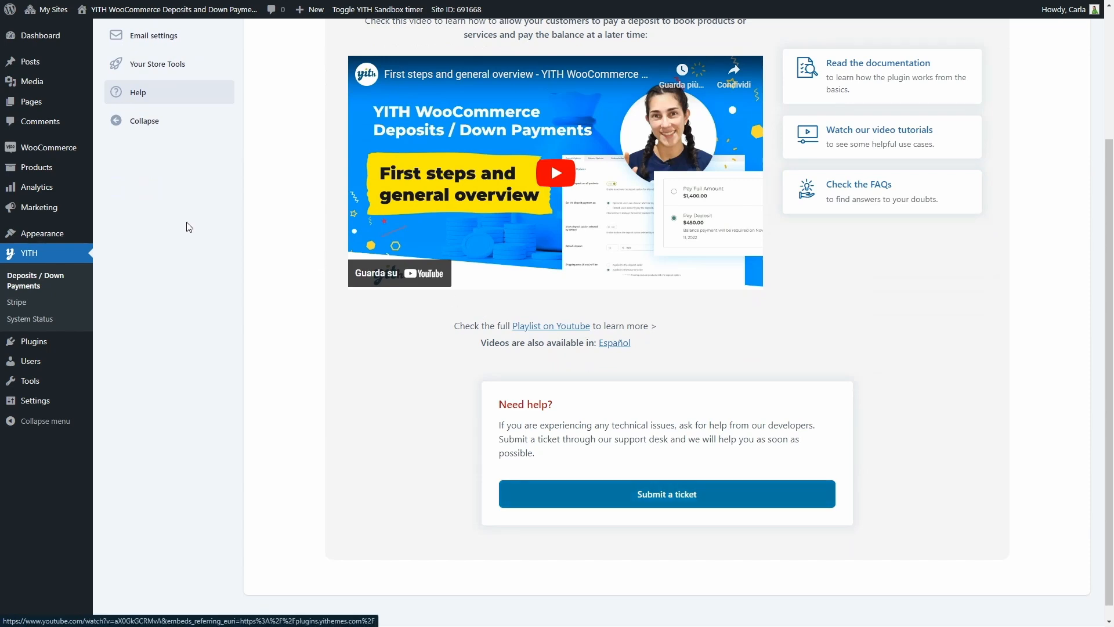
Step: Open the iPhone 28 Mega product for editing and show its Deposit & Balance options
{"action": "mouse_move", "coordinate": [69, 174]}
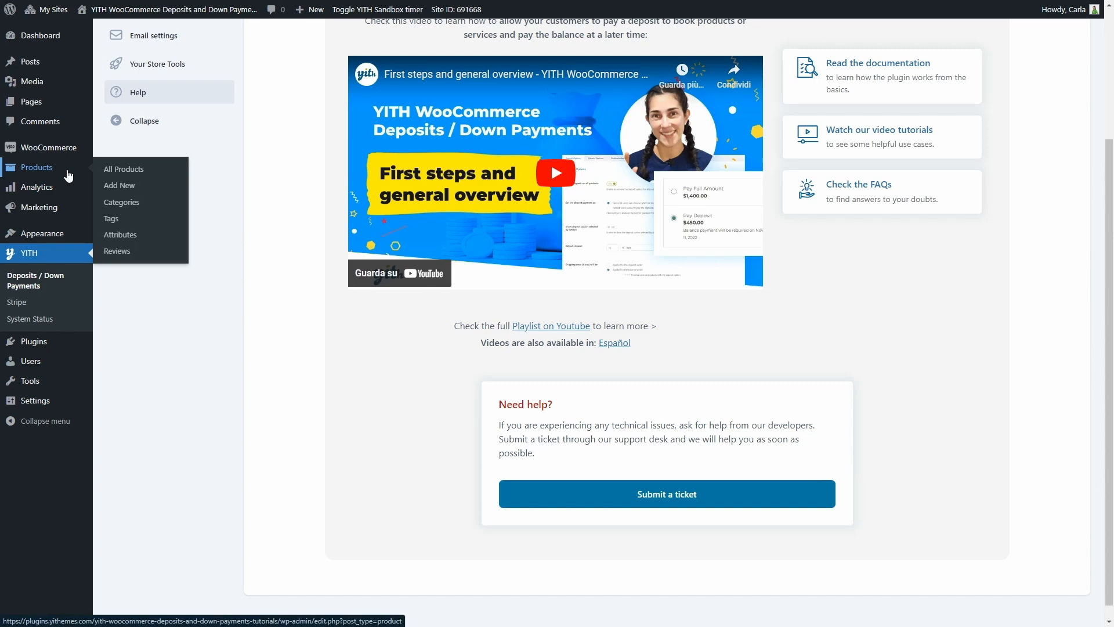
{"action": "left_click", "coordinate": [68, 174]}
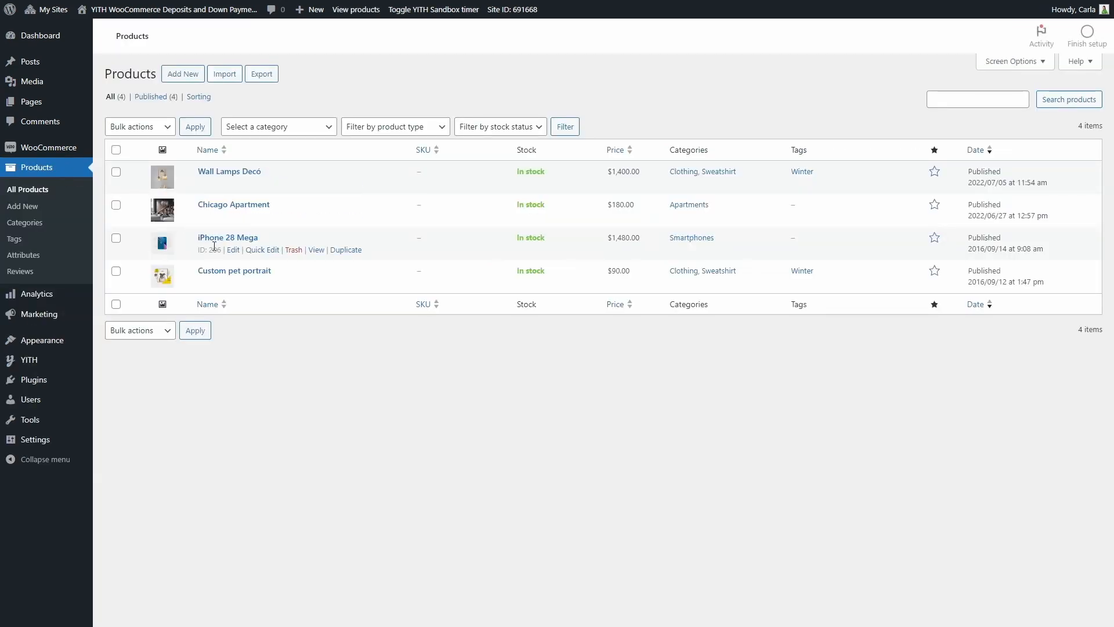
{"action": "left_click", "coordinate": [232, 249]}
{"action": "scroll", "coordinate": [230, 259], "scroll_direction": "down", "scroll_amount": 4}
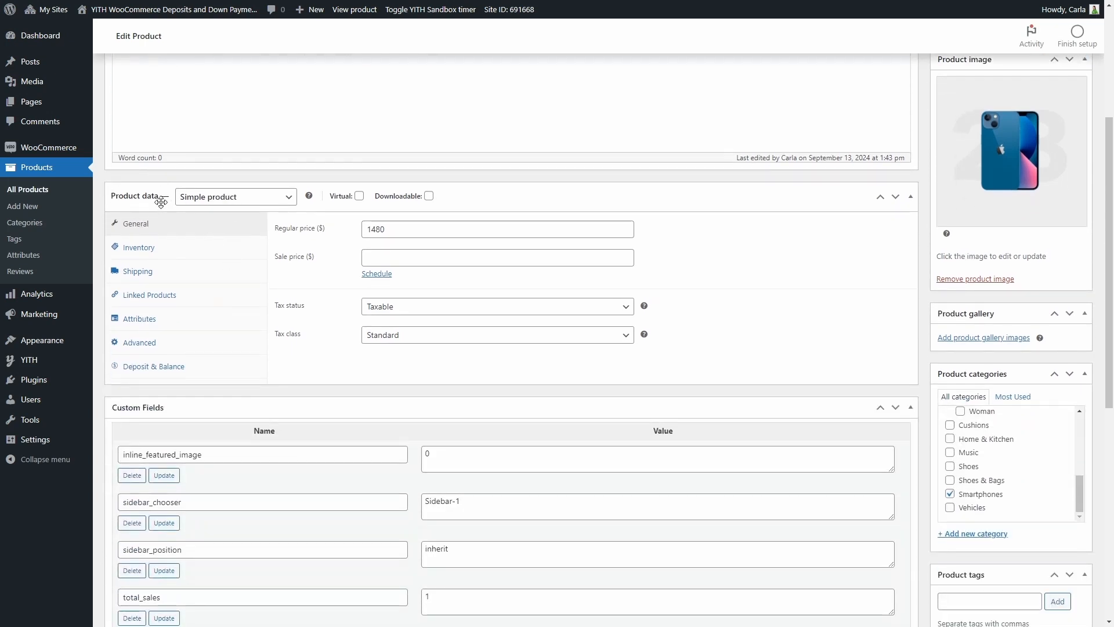
{"action": "left_click", "coordinate": [179, 376]}
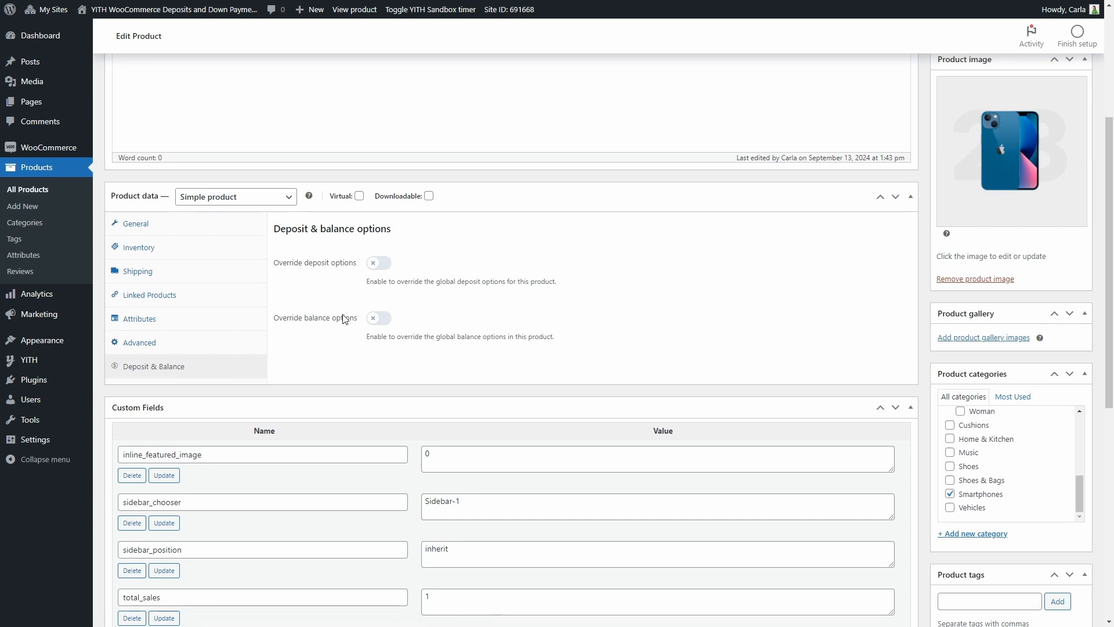
Step: Override both the global deposit options and the global balance options for the iPhone 28 Mega product
{"action": "left_click", "coordinate": [382, 264]}
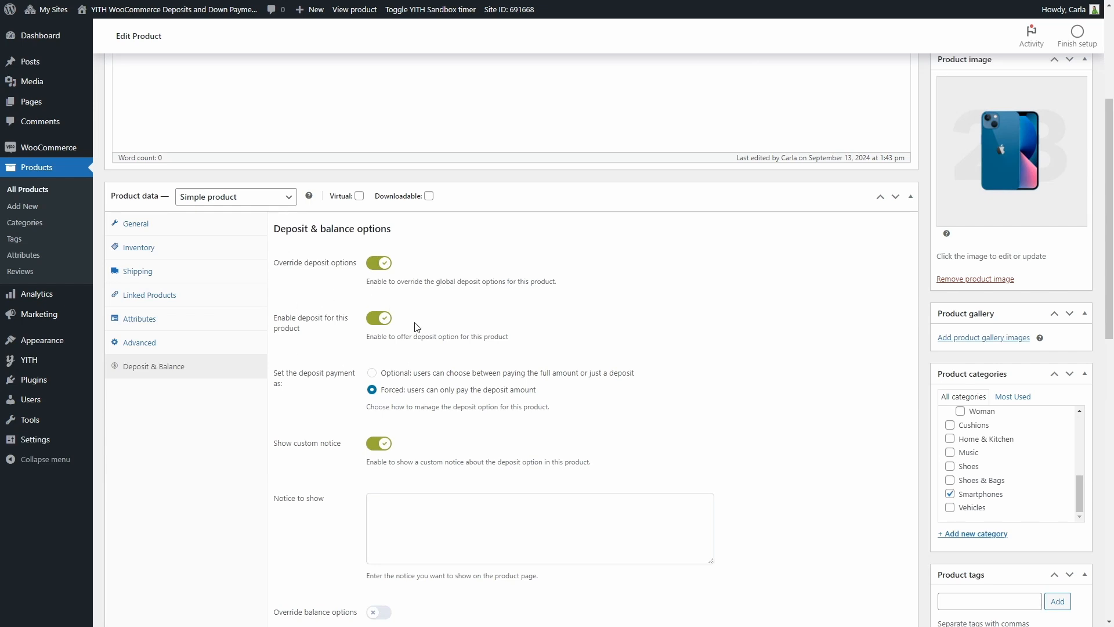
{"action": "scroll", "coordinate": [305, 357], "scroll_direction": "down", "scroll_amount": 1}
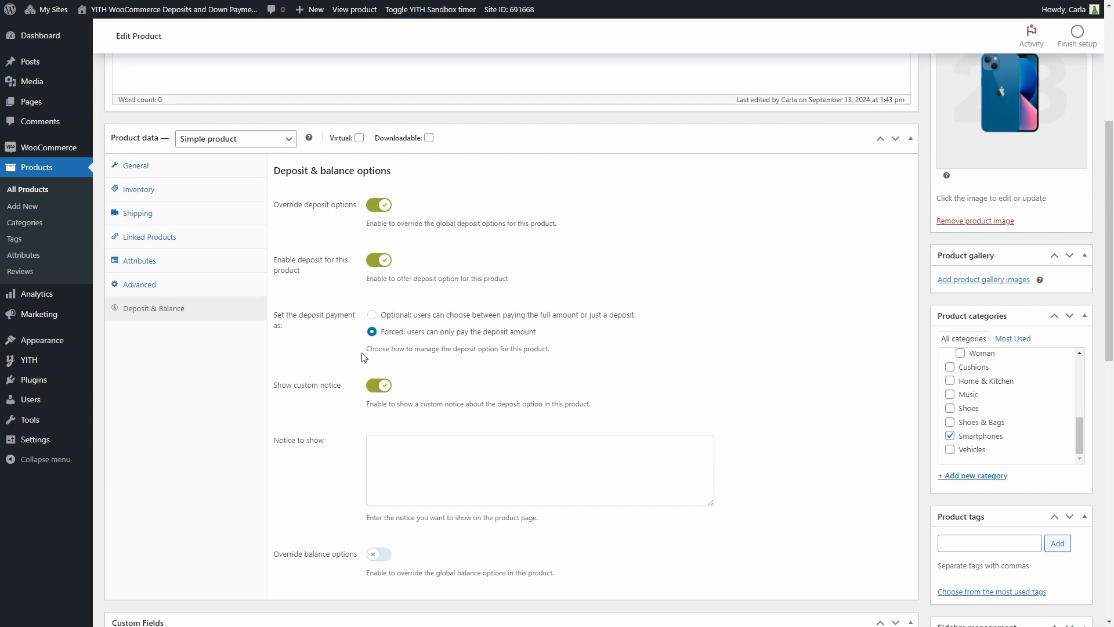
{"action": "scroll", "coordinate": [336, 355], "scroll_direction": "down", "scroll_amount": 2}
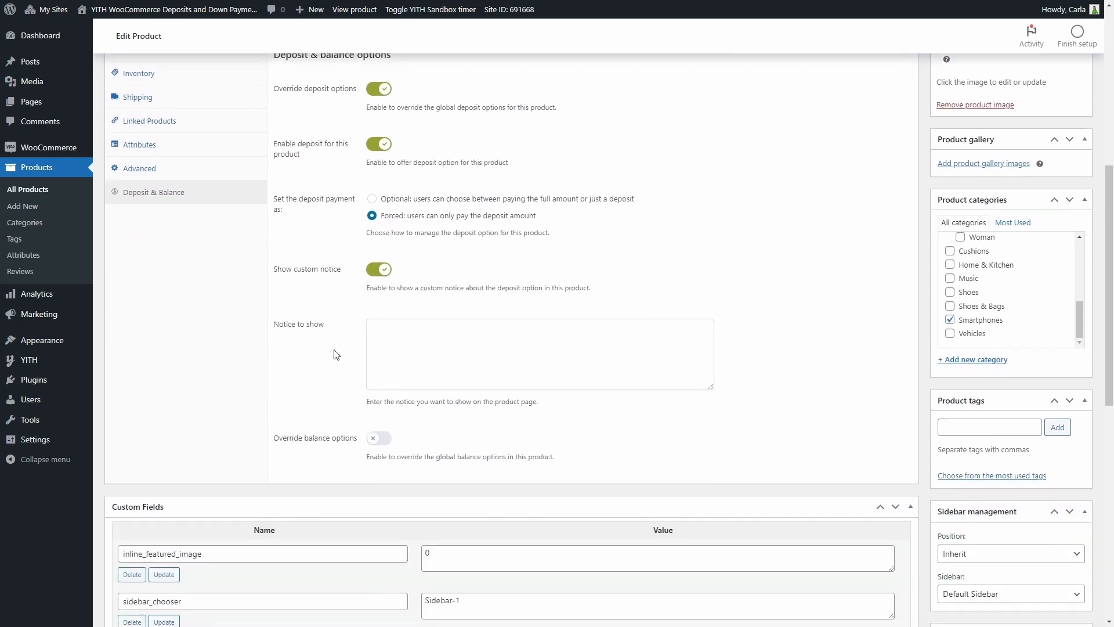
{"action": "left_click", "coordinate": [376, 440]}
Step: Require balance payment from customers for this product, keeping it due after a specific range of days from the deposit
{"action": "scroll", "coordinate": [376, 439], "scroll_direction": "down", "scroll_amount": 2}
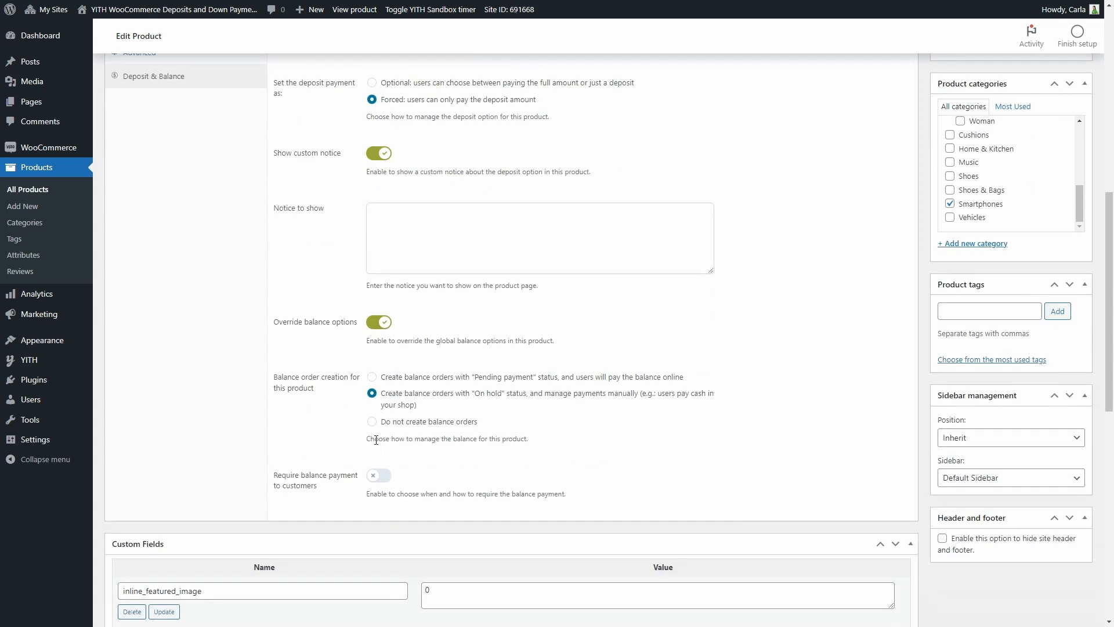
{"action": "scroll", "coordinate": [376, 440], "scroll_direction": "down", "scroll_amount": 1}
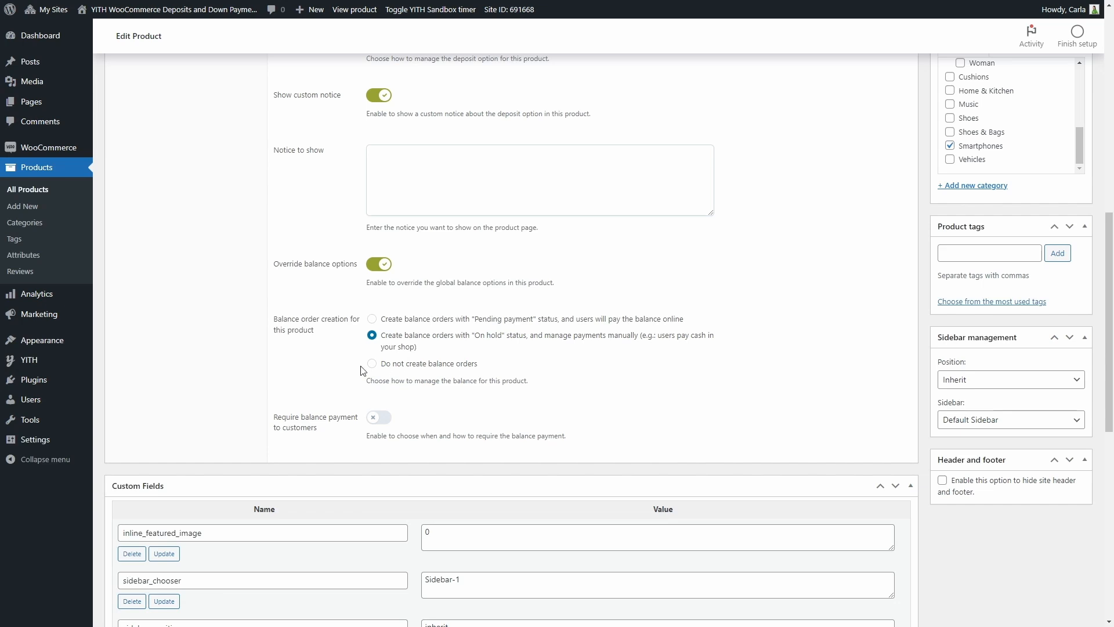
{"action": "left_click", "coordinate": [378, 419]}
{"action": "scroll", "coordinate": [378, 420], "scroll_direction": "down", "scroll_amount": 3}
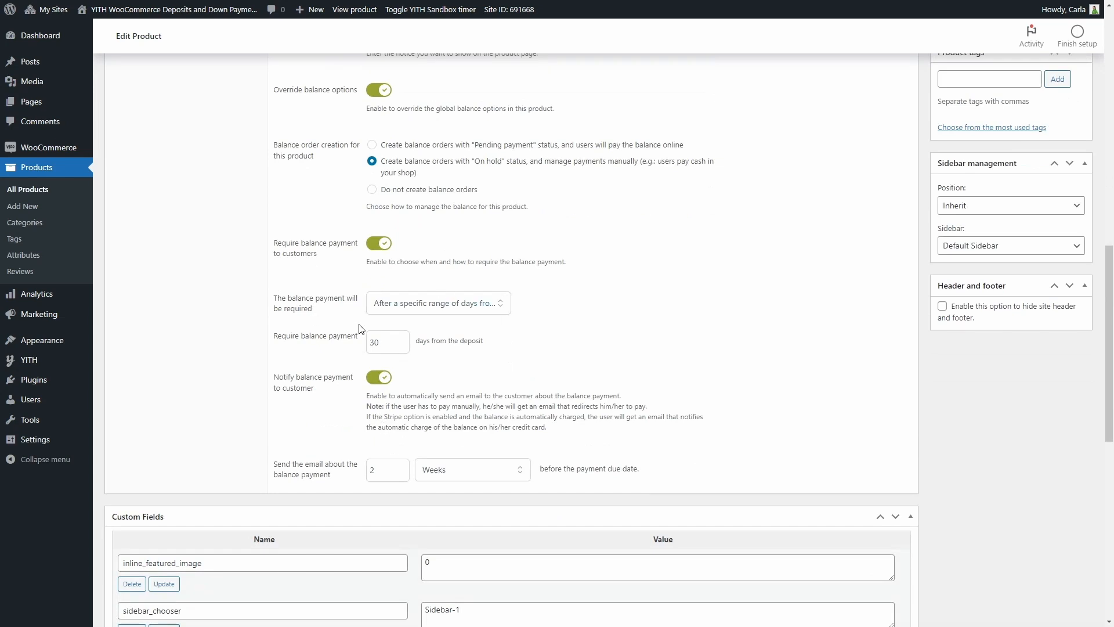
{"action": "left_click", "coordinate": [381, 313]}
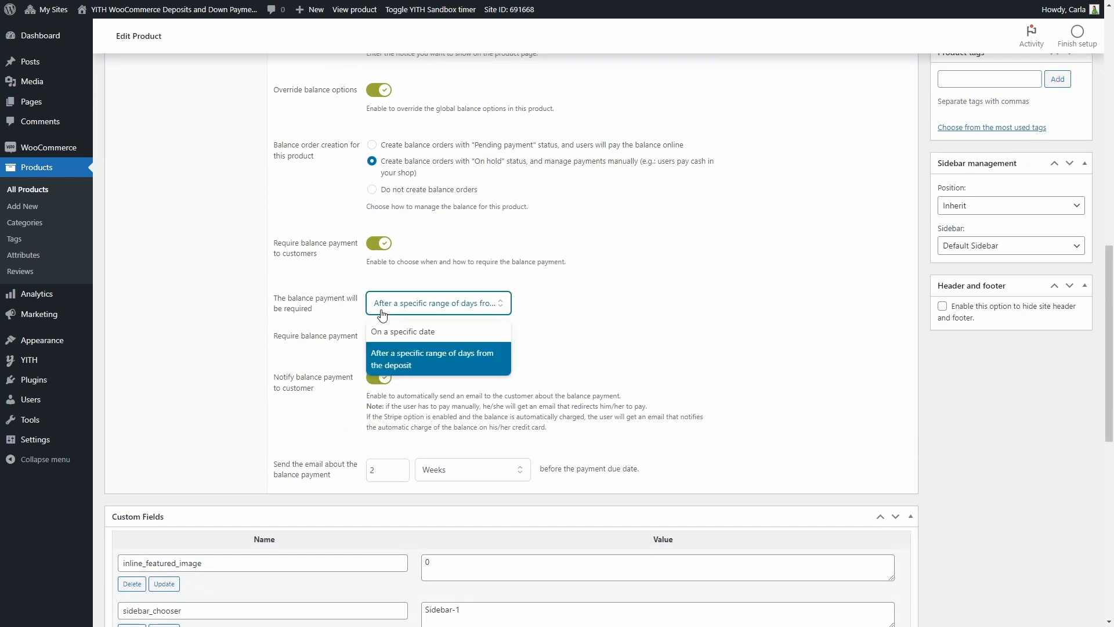
{"action": "left_click", "coordinate": [425, 370]}
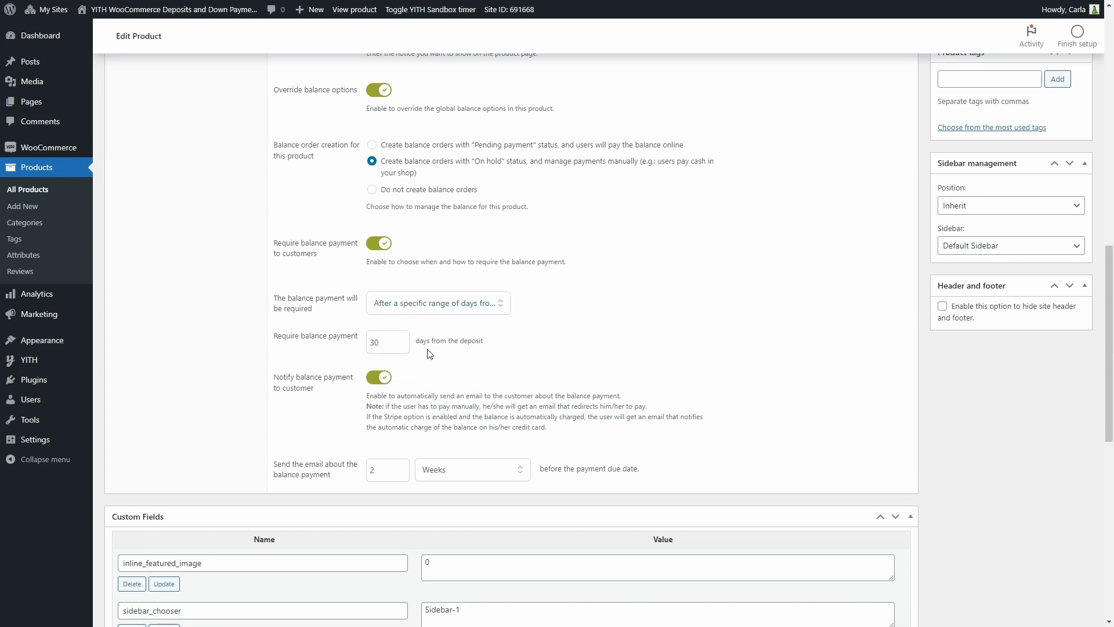